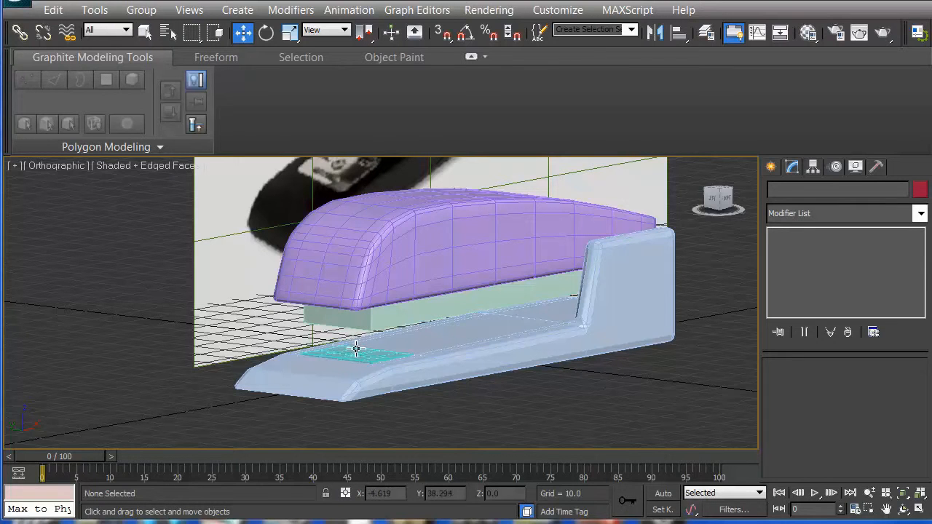
# Examine the finished stapler model from several angles, including its front, side and base plate.
pyautogui.rightClick(377, 345)
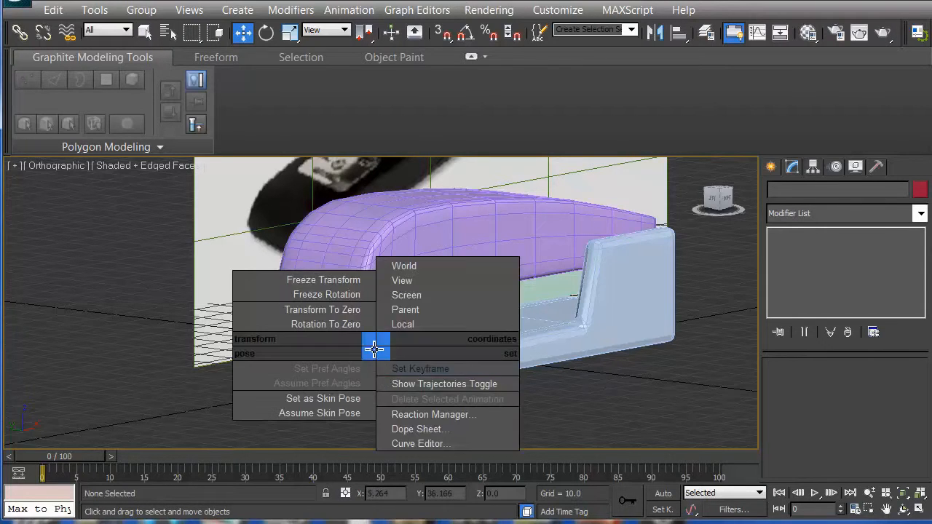
pyautogui.click(374, 350)
pyautogui.scroll(-3, 299, 381)
pyautogui.scroll(2, 310, 383)
pyautogui.moveTo(311, 382); pyautogui.dragTo(289, 414, button='middle')
pyautogui.keyDown('alt'); pyautogui.moveTo(355, 379); pyautogui.dragTo(382, 373, button='middle'); pyautogui.keyUp('alt')
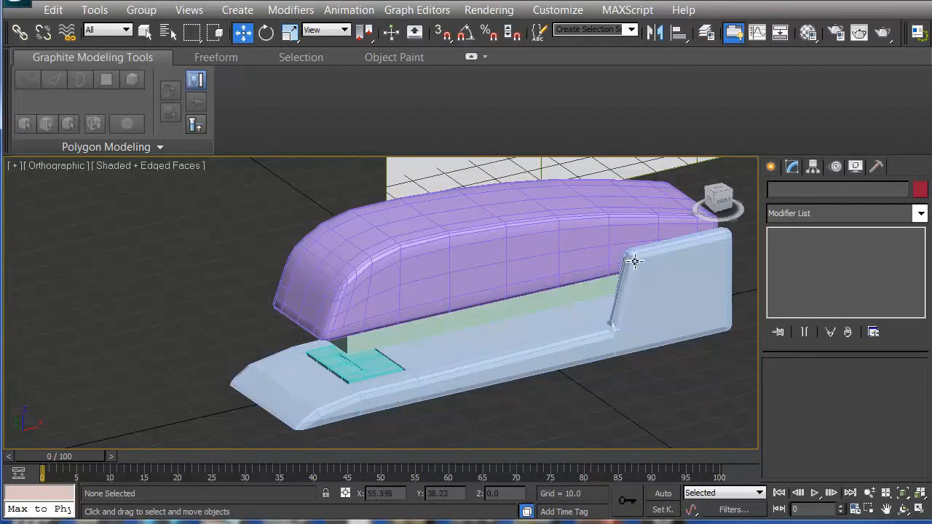
pyautogui.keyDown('alt'); pyautogui.moveTo(618, 276); pyautogui.dragTo(381, 400, button='middle'); pyautogui.keyUp('alt')
pyautogui.keyDown('alt'); pyautogui.moveTo(319, 416); pyautogui.dragTo(302, 380, button='middle'); pyautogui.keyUp('alt')
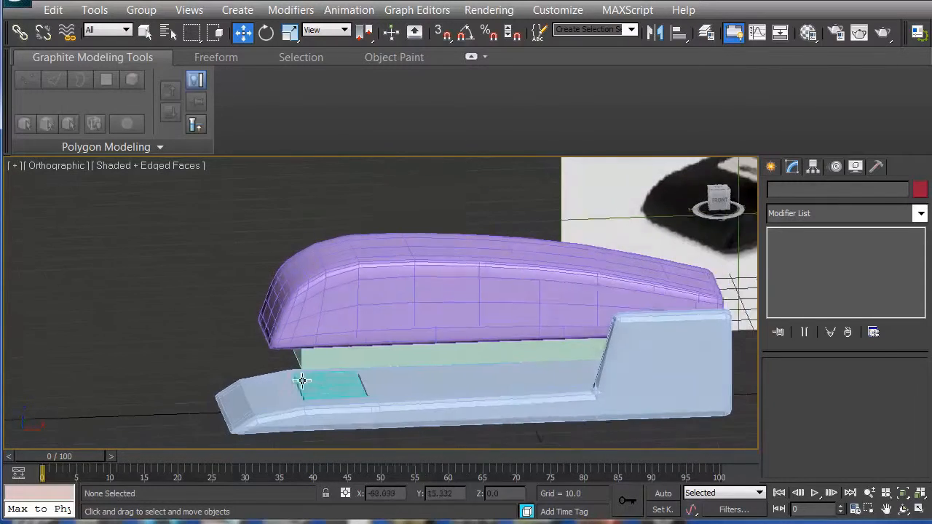
# Scale the small teal plate on the stapler's base to about 104% along its X axis and deselect it.
pyautogui.click(354, 421)
pyautogui.keyDown('alt'); pyautogui.moveTo(421, 403); pyautogui.dragTo(426, 405, button='middle'); pyautogui.keyUp('alt')
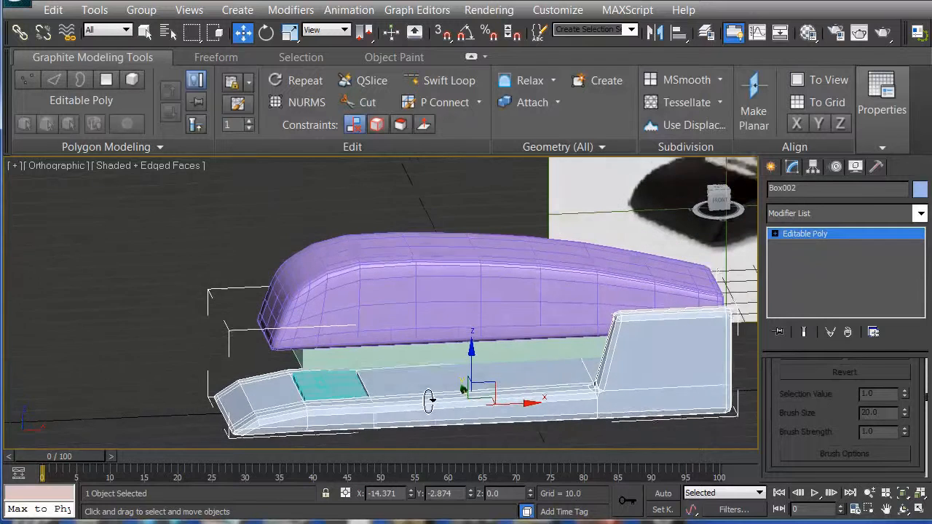
pyautogui.click(350, 392)
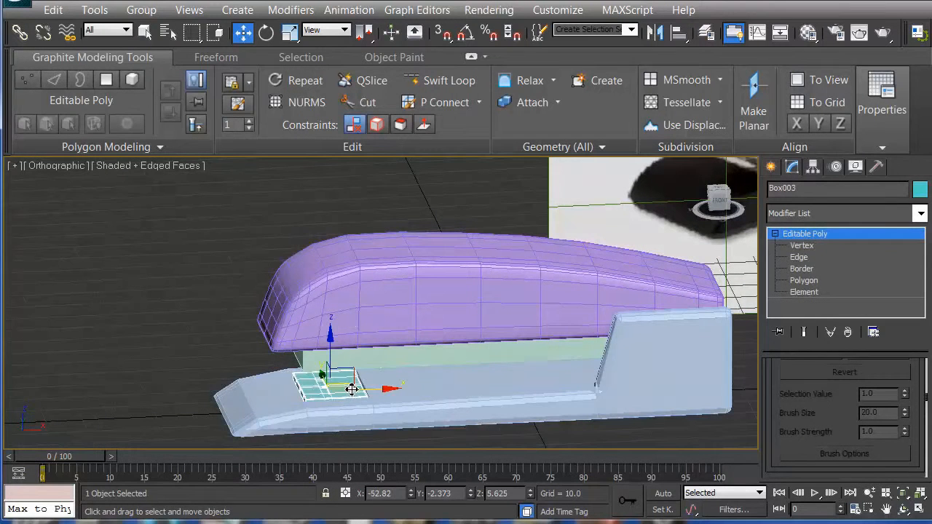
pyautogui.press('r')
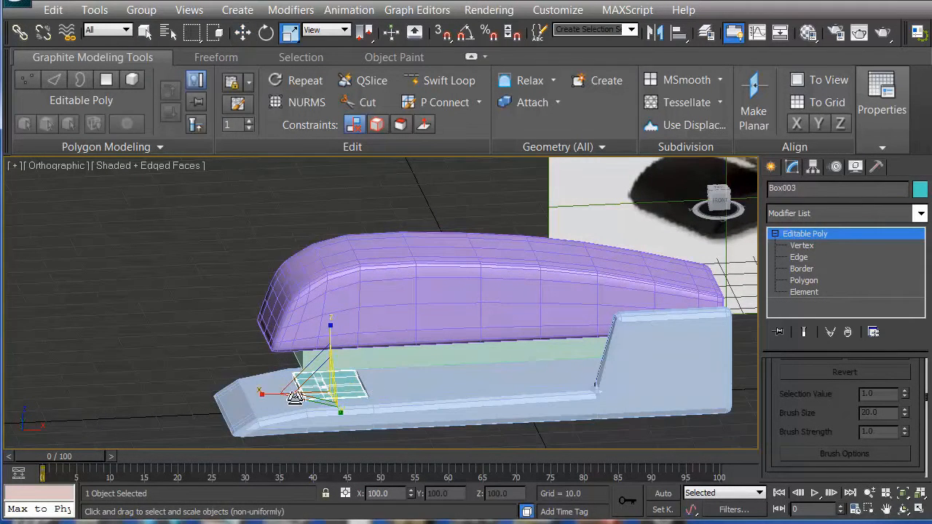
pyautogui.moveTo(265, 396); pyautogui.dragTo(262, 394)
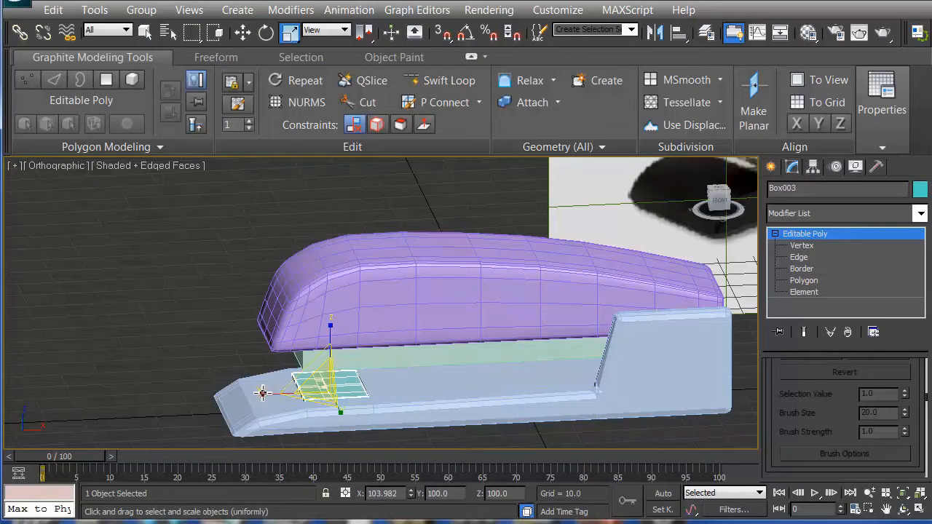
pyautogui.click(245, 351)
# Examine the stapler's purple cover and the green part beneath it from a raised angle.
pyautogui.keyDown('alt'); pyautogui.moveTo(349, 387); pyautogui.dragTo(386, 394, button='middle'); pyautogui.keyUp('alt')
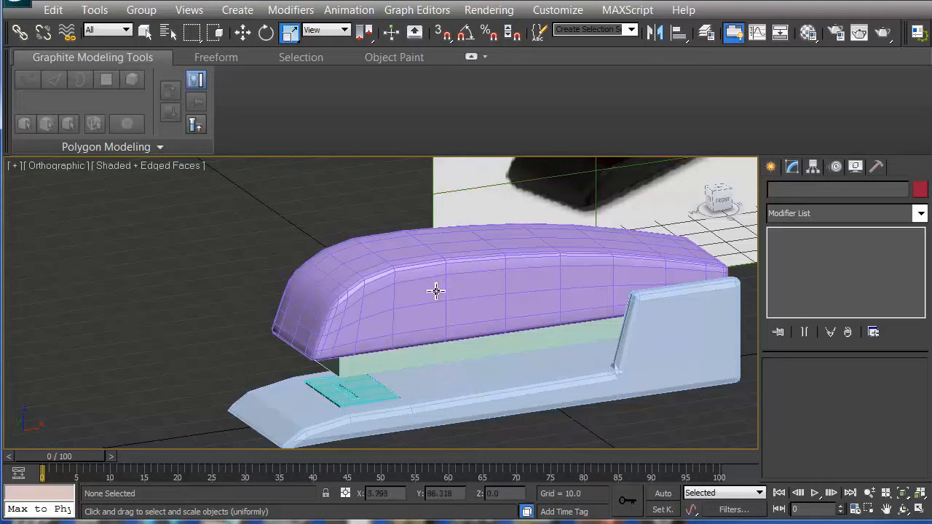
pyautogui.keyDown('alt'); pyautogui.moveTo(376, 328); pyautogui.dragTo(343, 244, button='middle'); pyautogui.keyUp('alt')
pyautogui.moveTo(391, 316)
pyautogui.keyDown('alt'); pyautogui.mouseDown(button='middle')
pyautogui.moveTo(353, 337)
pyautogui.moveTo(396, 316)
pyautogui.moveTo(395, 290)
pyautogui.moveTo(391, 304)
pyautogui.moveTo(364, 316)
pyautogui.moveTo(381, 308)
pyautogui.mouseUp(button='middle'); pyautogui.keyUp('alt')
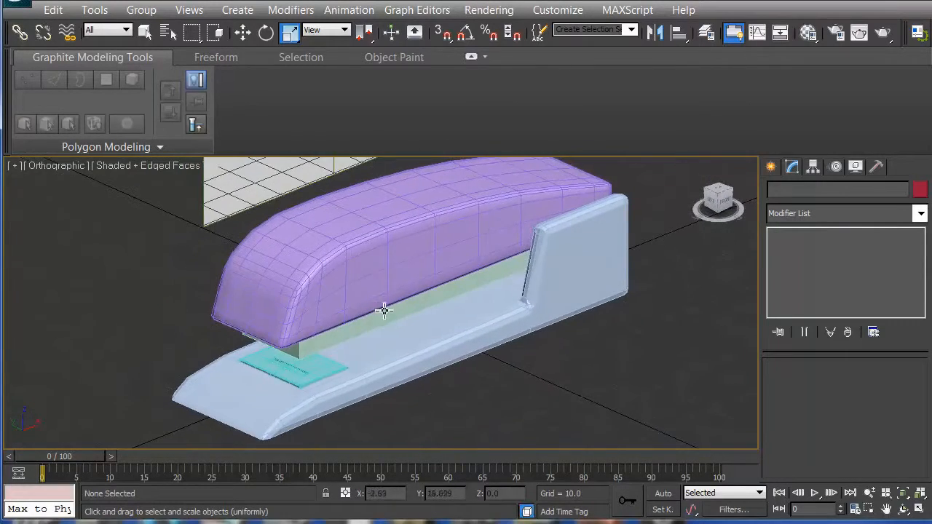
pyautogui.click(421, 230)
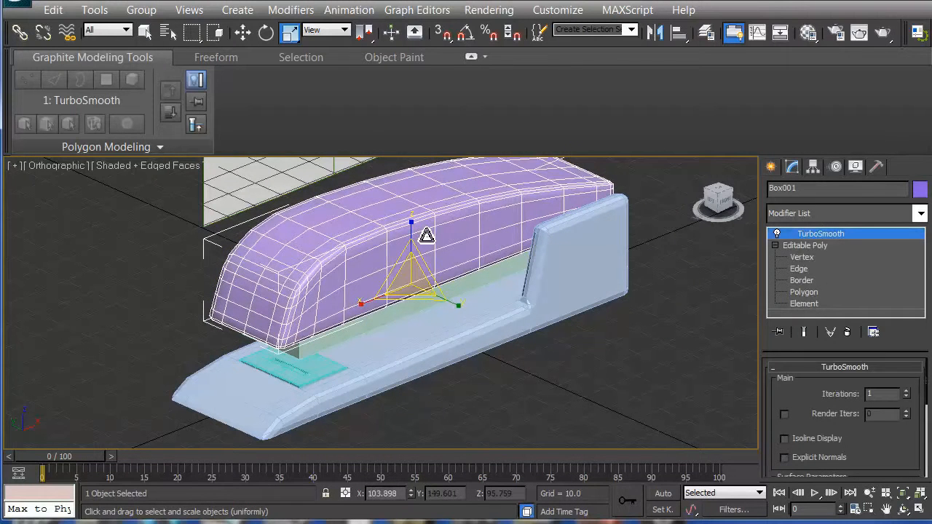
pyautogui.press('q')
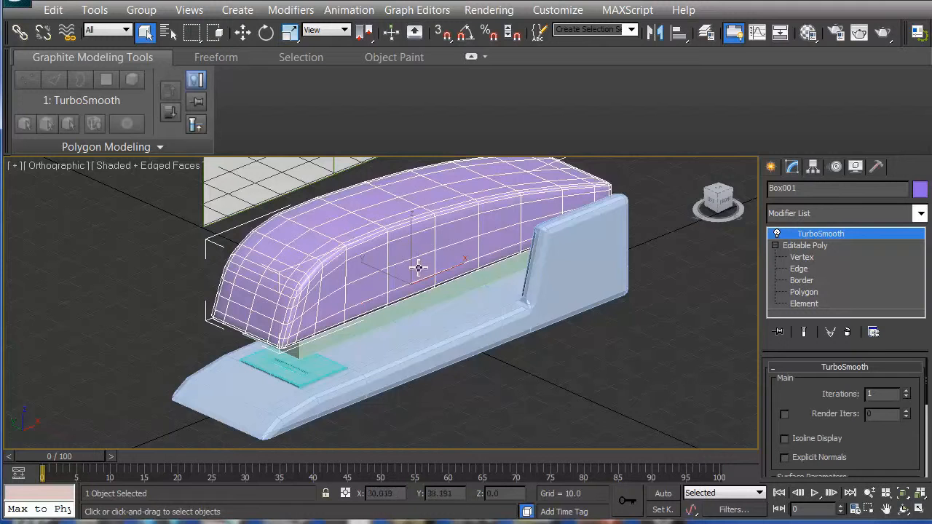
pyautogui.click(492, 400)
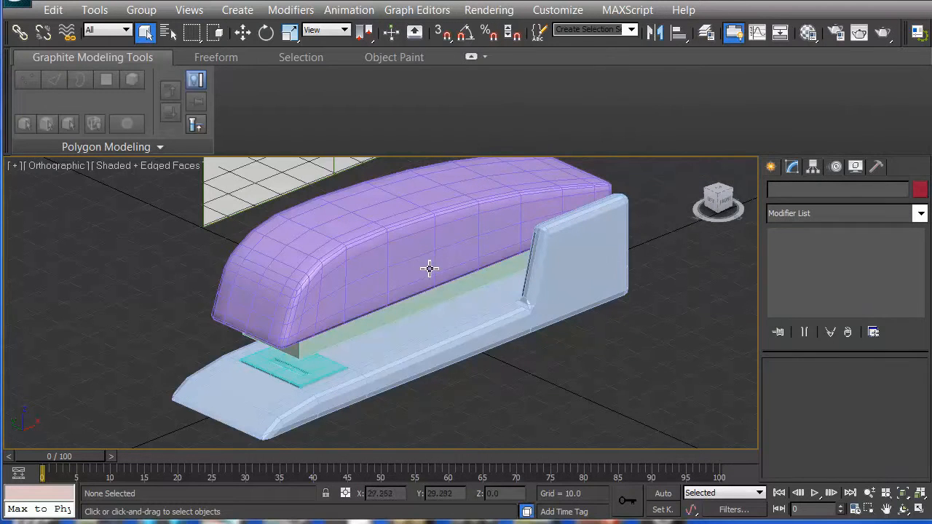
pyautogui.click(372, 233)
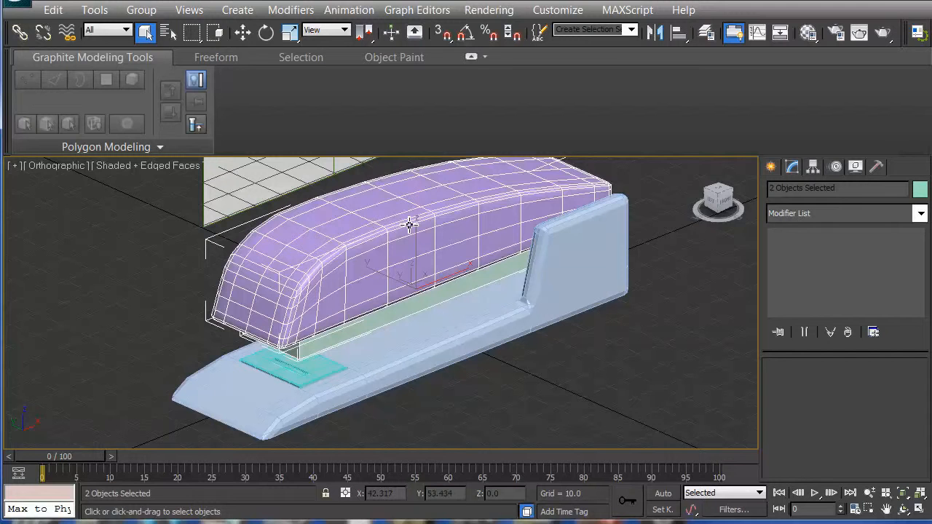
pyautogui.rightClick(350, 271)
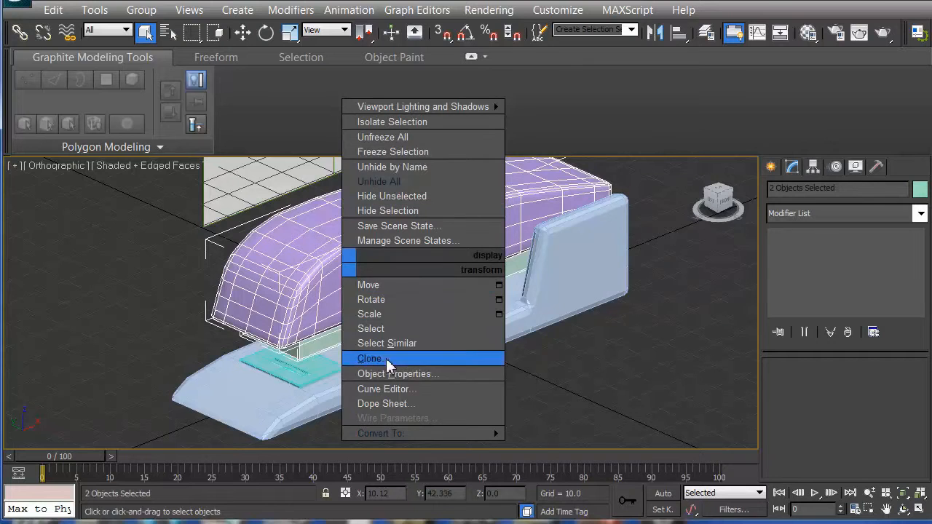
pyautogui.click(307, 287)
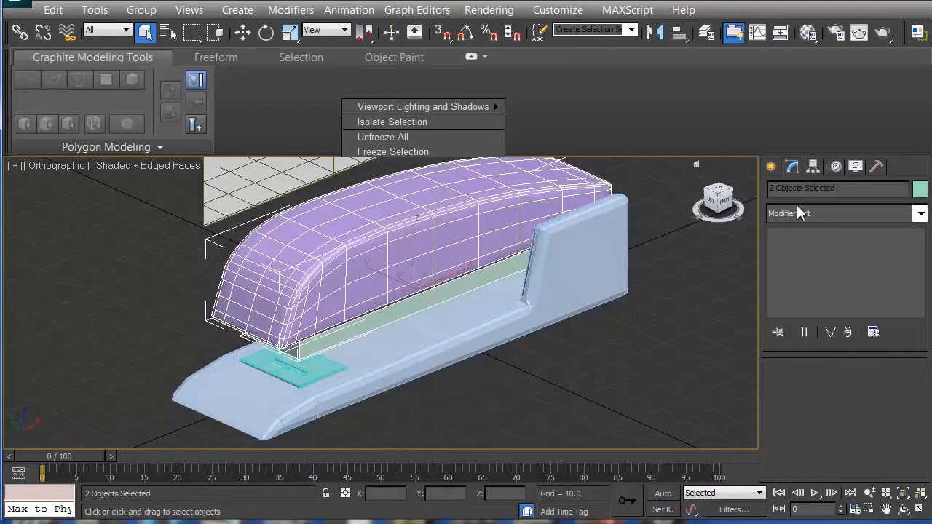
# Inspect the purple cover's Editable Poly mesh at vertex level, return to TurboSmooth and deselect the cover.
pyautogui.click(424, 253)
pyautogui.click(802, 257)
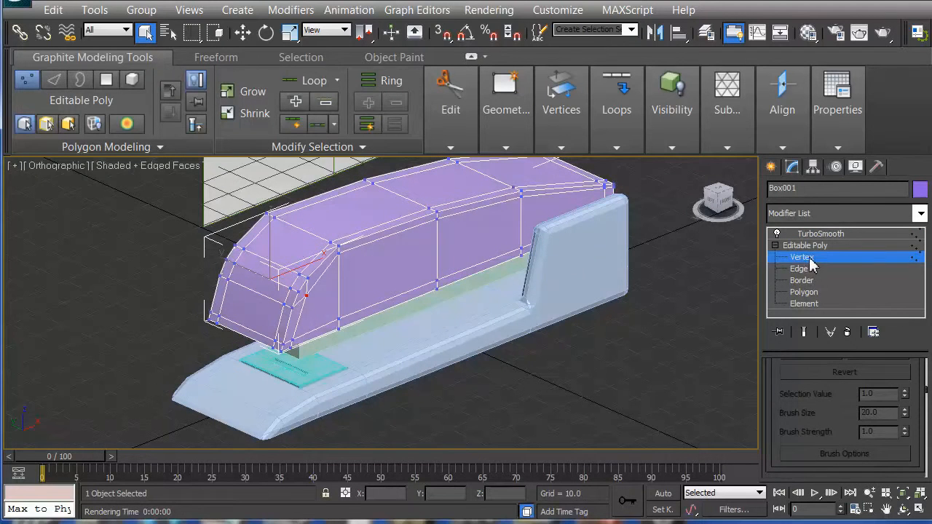
pyautogui.click(342, 258)
pyautogui.click(341, 255)
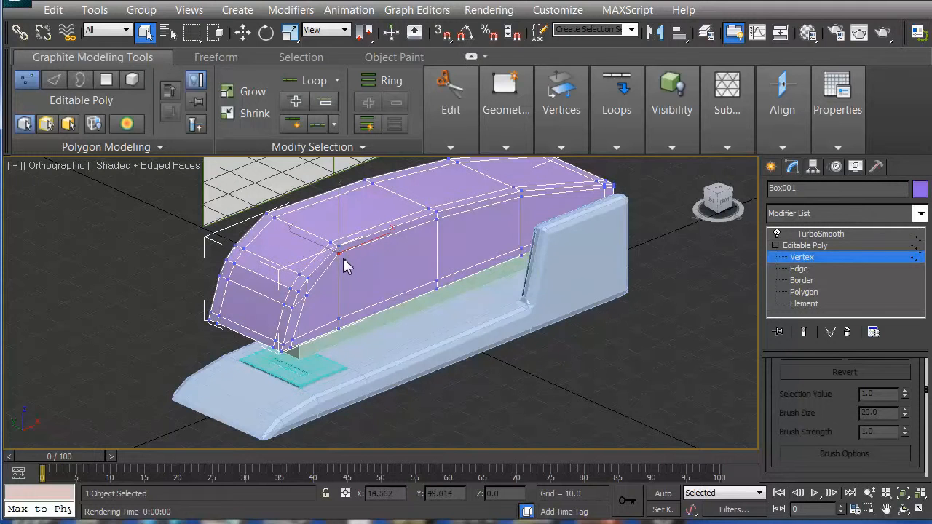
pyautogui.press('w')
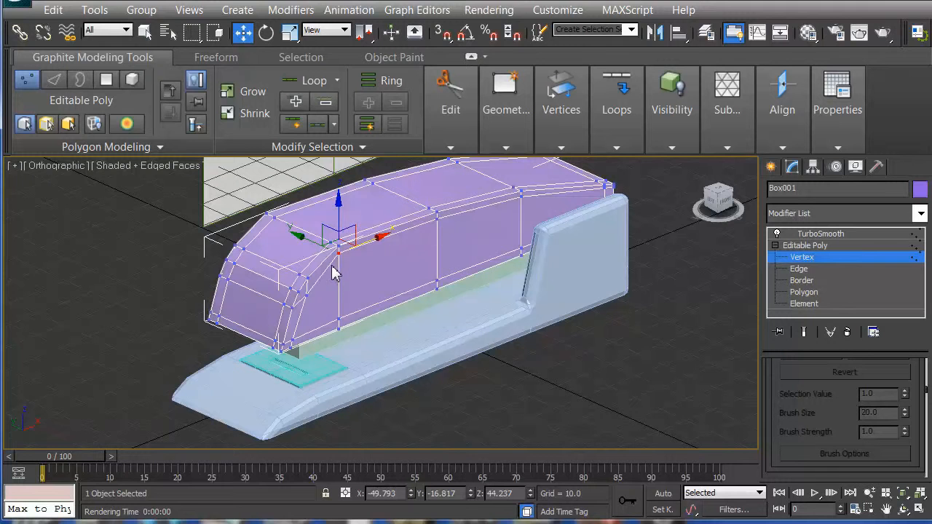
pyautogui.click(804, 258)
pyautogui.click(820, 235)
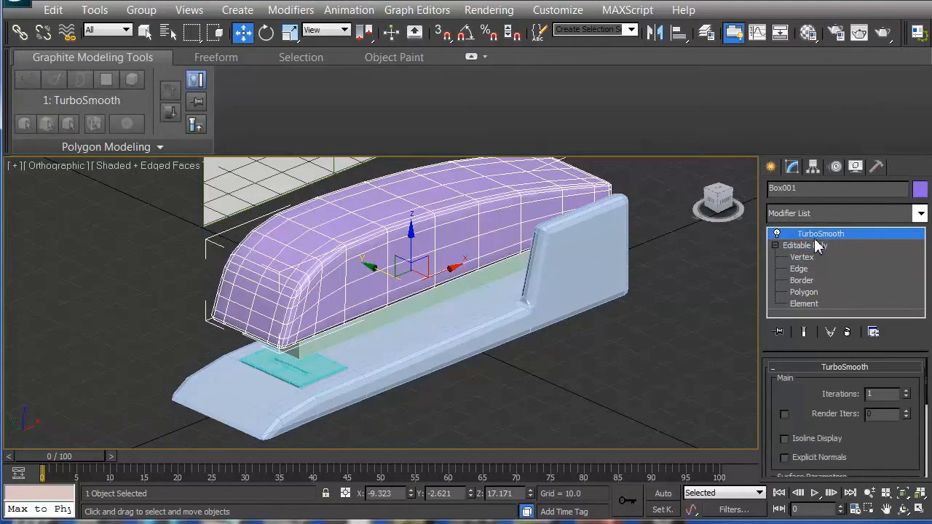
pyautogui.click(655, 231)
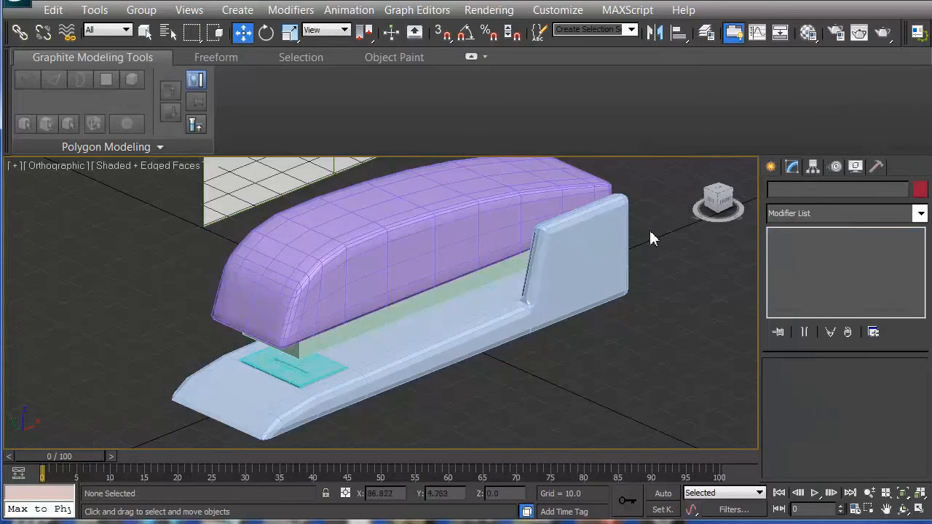
# Add an Unwrap UVW modifier above TurboSmooth on the purple cover and expand its sub-object levels.
pyautogui.click(445, 267)
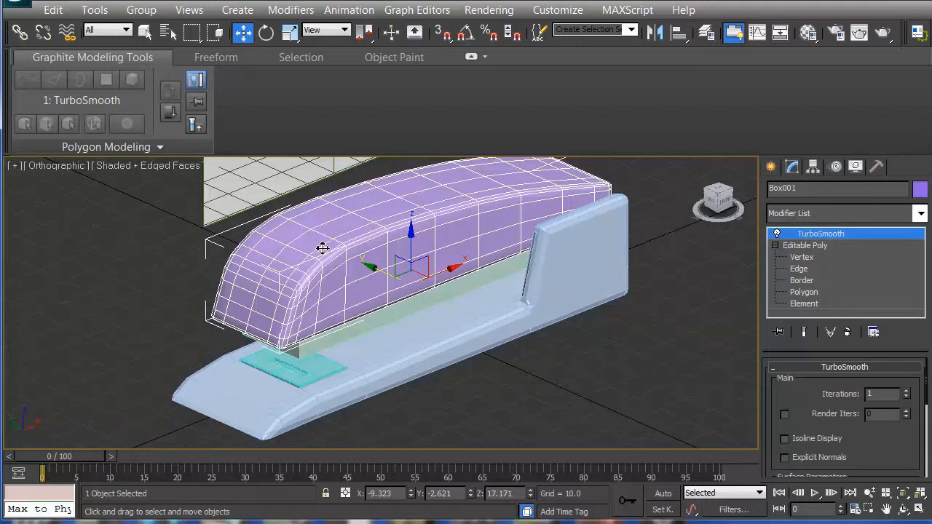
pyautogui.click(921, 213)
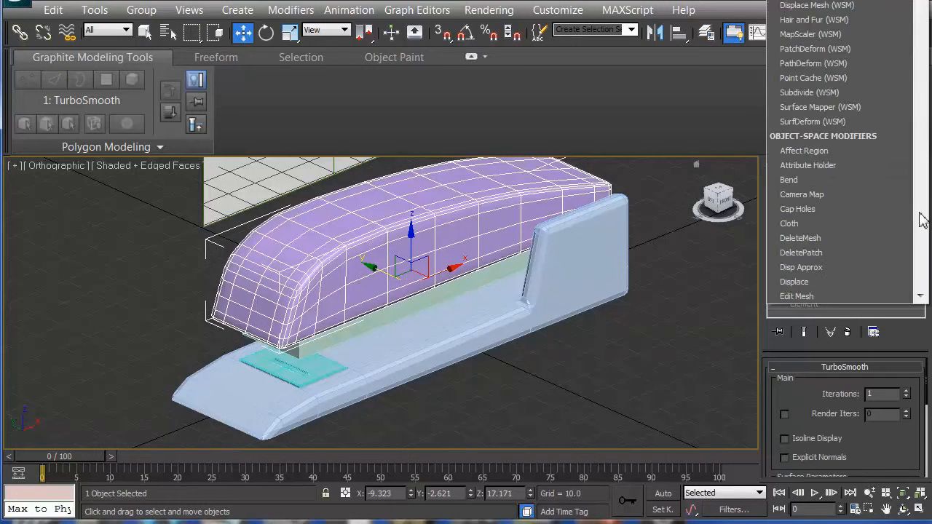
pyautogui.moveTo(922, 0); pyautogui.dragTo(914, 250)
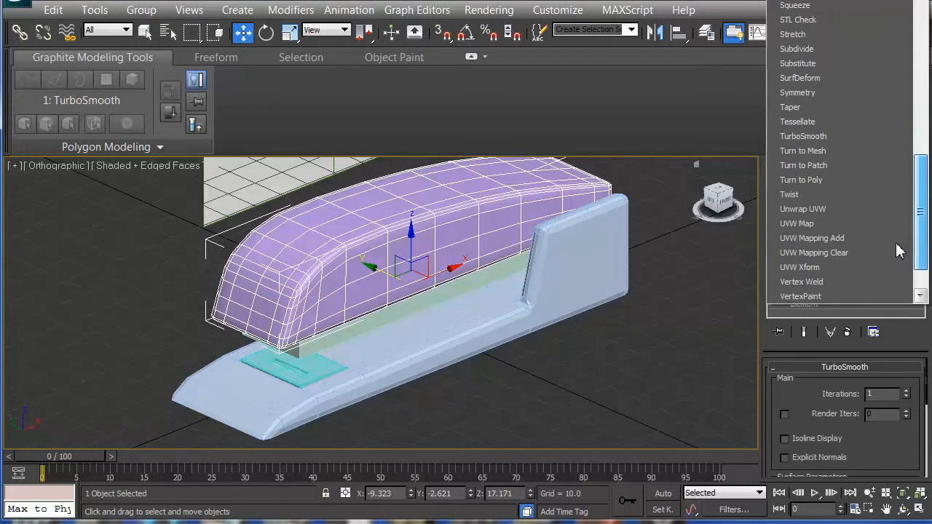
pyautogui.click(819, 212)
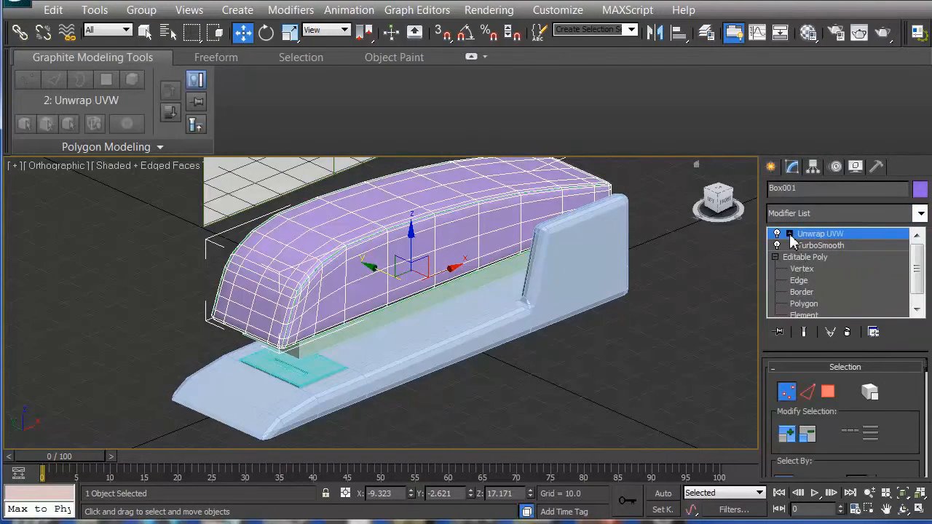
pyautogui.click(790, 233)
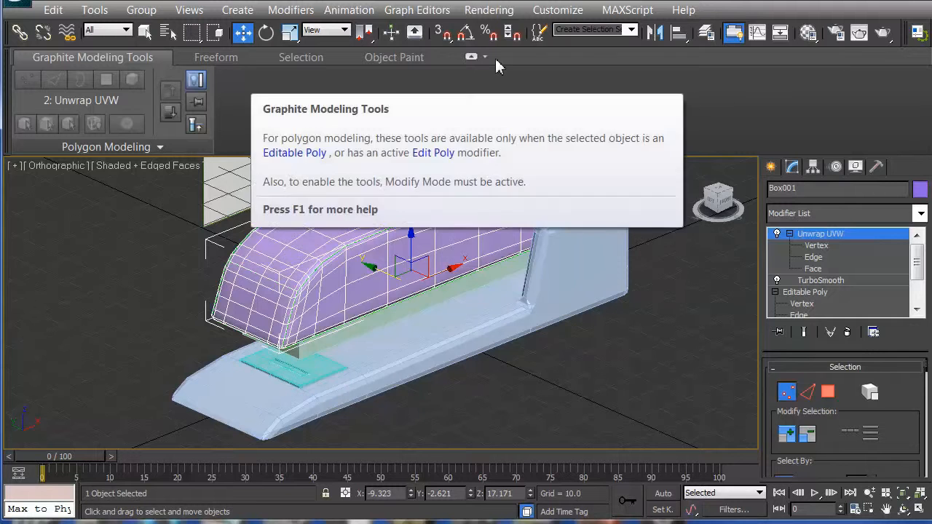
# Minimize the modeling ribbon to enlarge the viewport and review the Unwrap UVW channel, projection, wrap and display options.
pyautogui.click(474, 59)
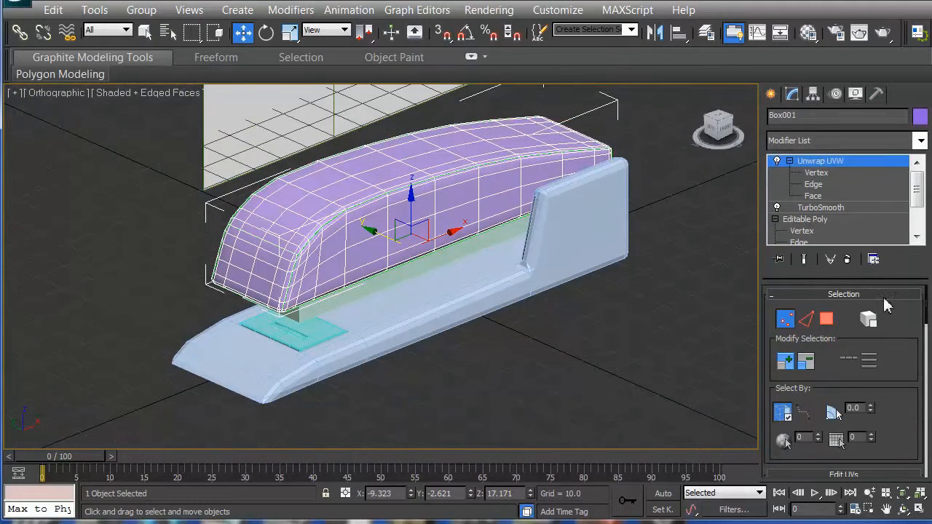
pyautogui.moveTo(920, 338); pyautogui.dragTo(916, 407)
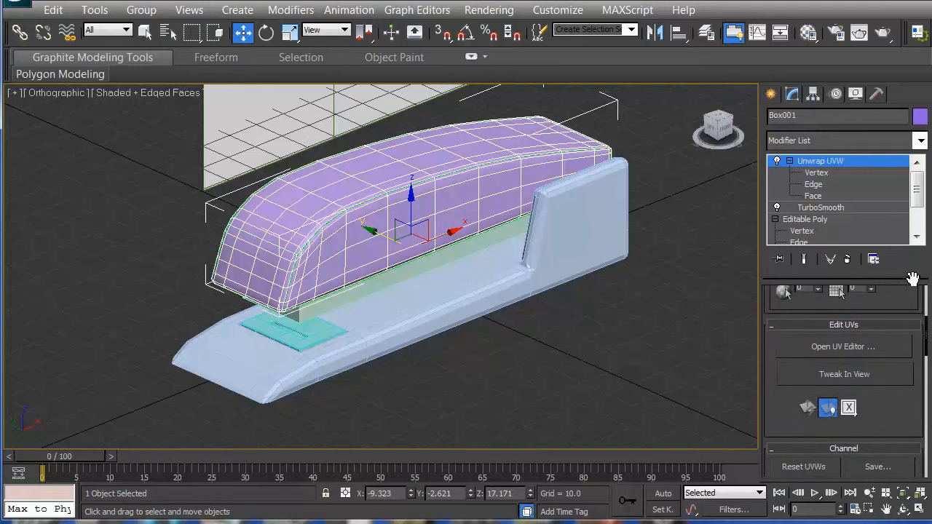
pyautogui.moveTo(912, 276); pyautogui.dragTo(874, 161)
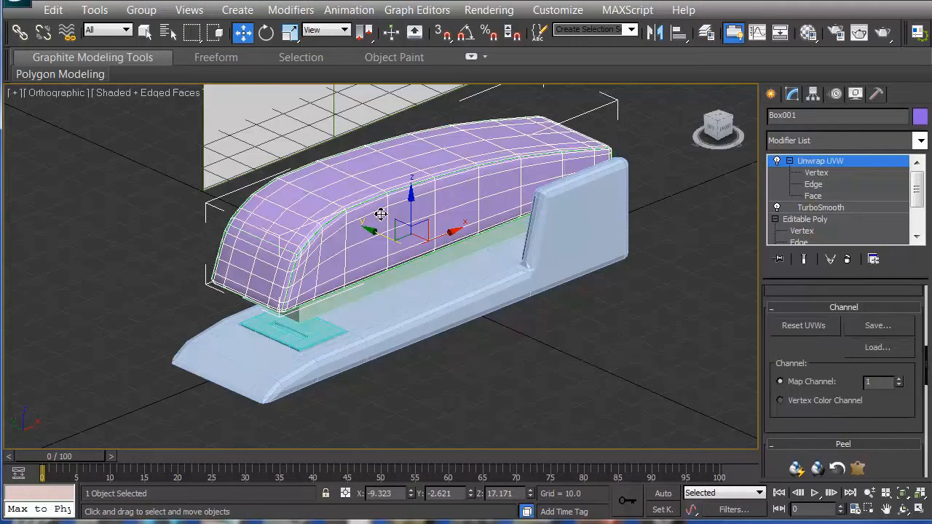
pyautogui.moveTo(922, 365); pyautogui.dragTo(902, 0)
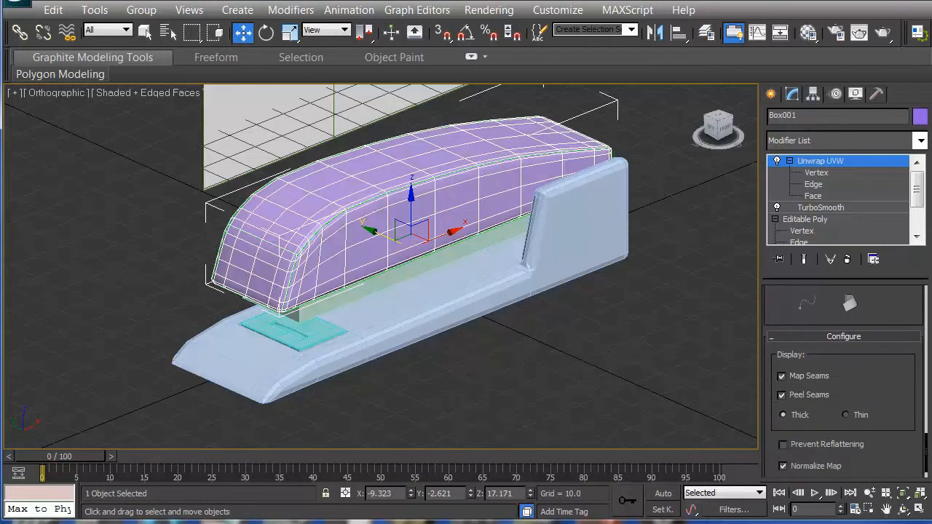
pyautogui.moveTo(923, 387); pyautogui.dragTo(930, 484)
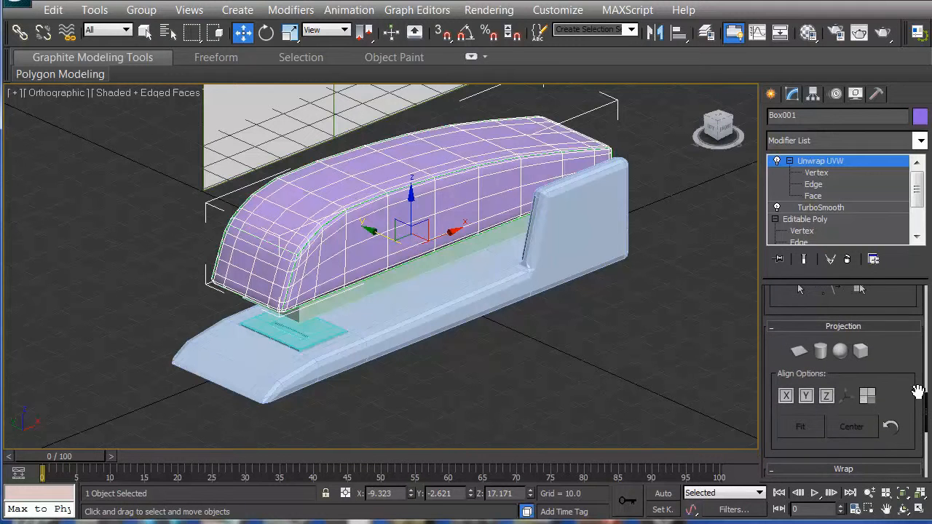
pyautogui.moveTo(921, 375); pyautogui.dragTo(927, 485)
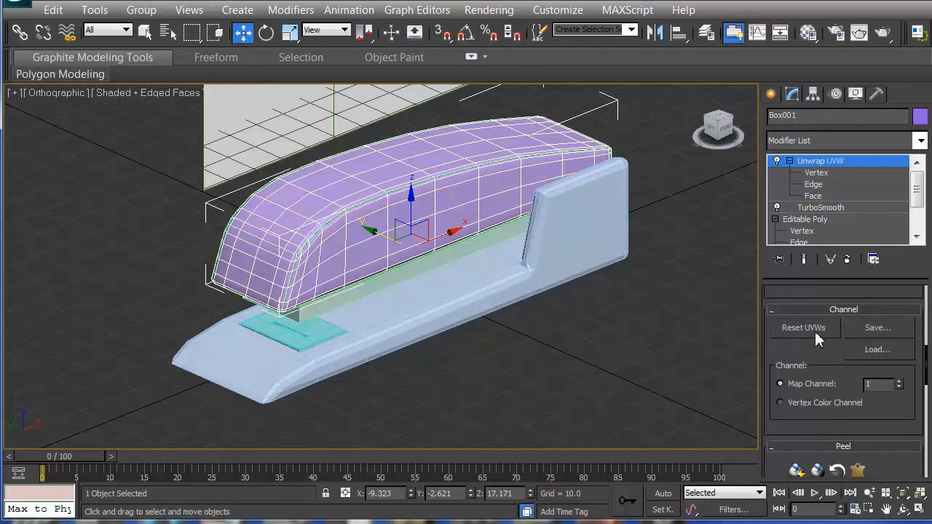
pyautogui.moveTo(925, 342); pyautogui.dragTo(922, 483)
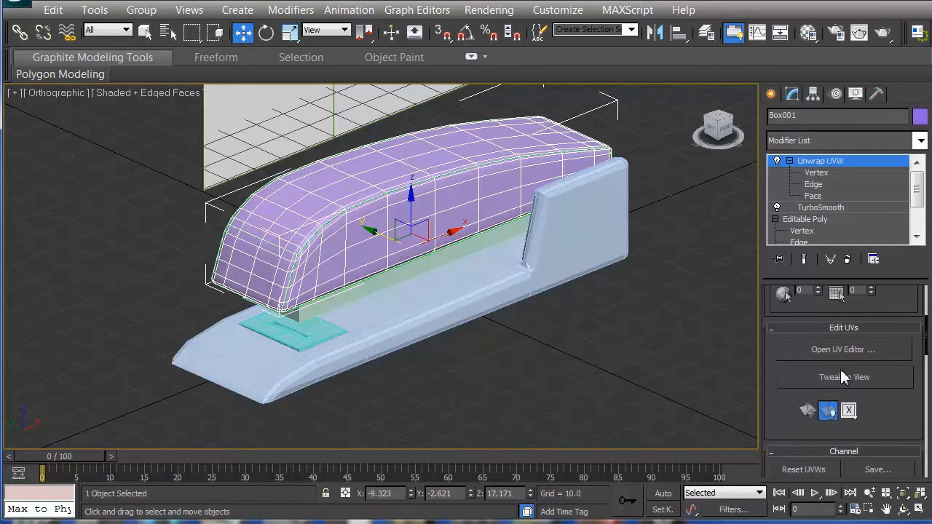
# Open the UV editor for the purple cover and reposition the editor and main windows so the main tools stay accessible.
pyautogui.click(834, 352)
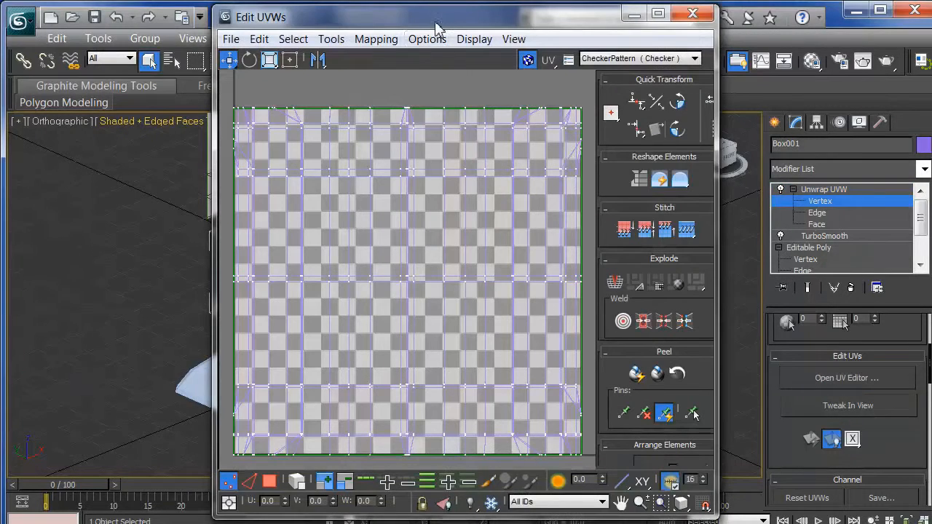
pyautogui.moveTo(411, 25); pyautogui.dragTo(397, 150)
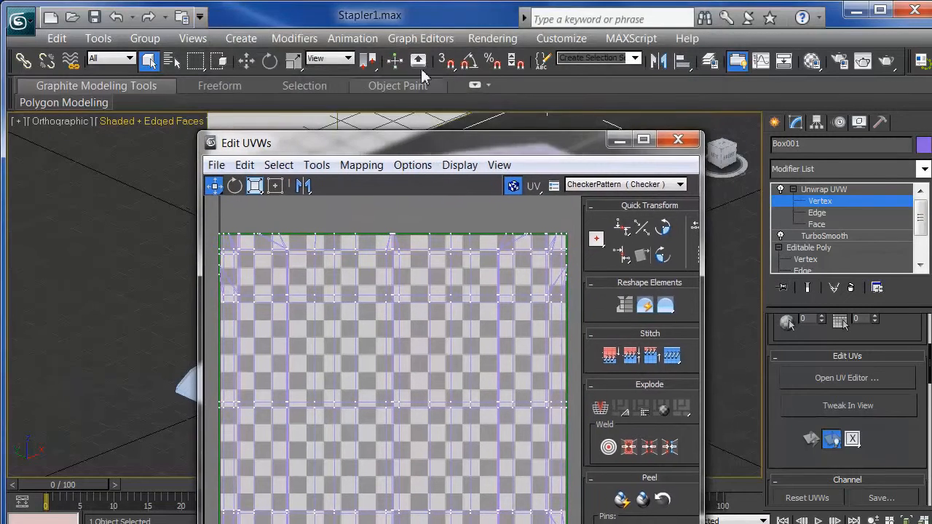
pyautogui.moveTo(422, 13); pyautogui.dragTo(421, 0)
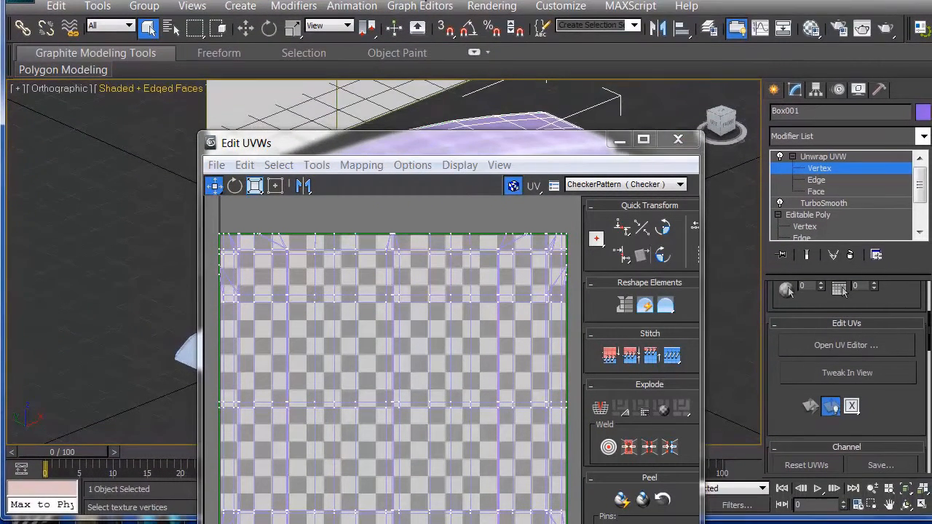
# Reposition the UV editor window so it sits clear of the cover and the model stays in sight.
pyautogui.moveTo(470, 144); pyautogui.dragTo(304, 35)
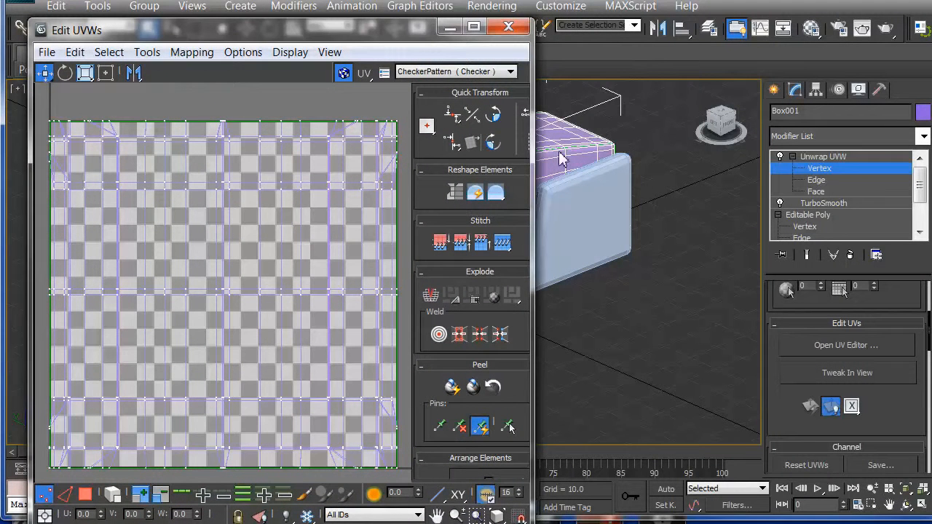
pyautogui.moveTo(386, 29); pyautogui.dragTo(367, 58)
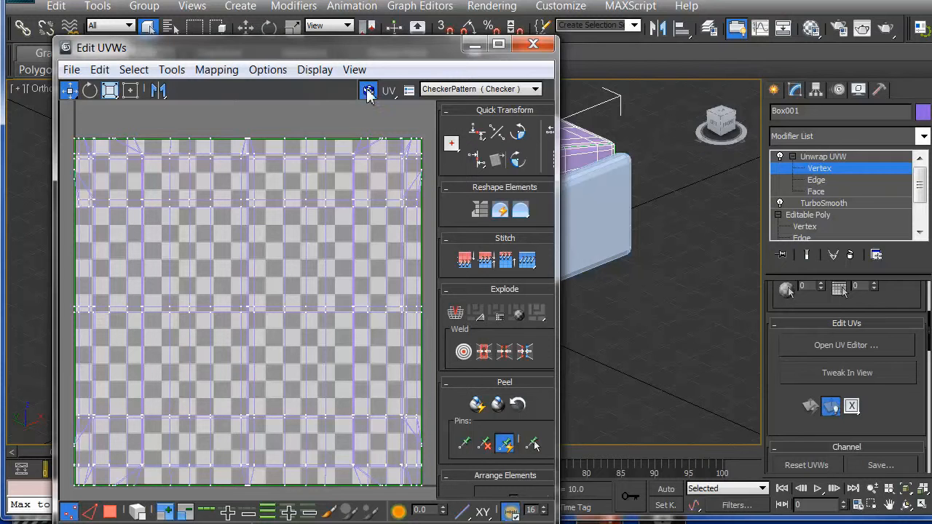
pyautogui.moveTo(380, 56); pyautogui.dragTo(370, 22)
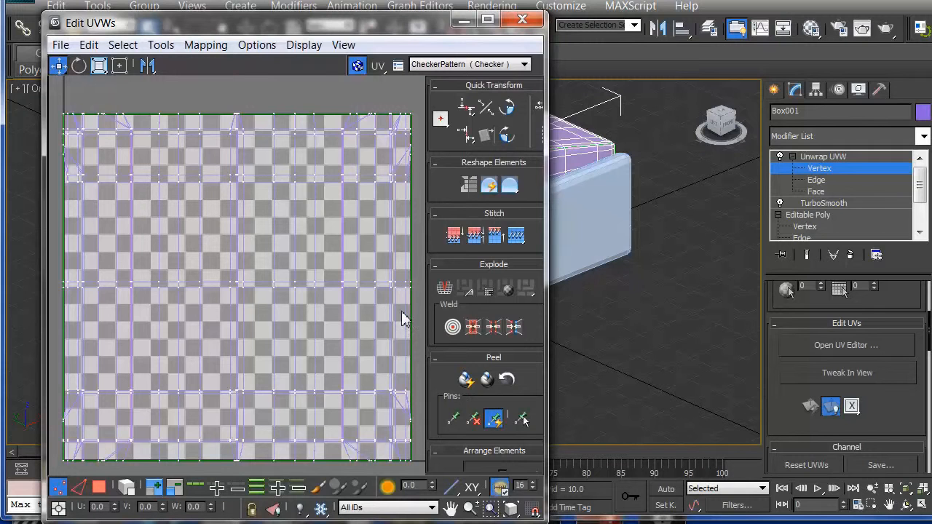
pyautogui.moveTo(379, 33); pyautogui.dragTo(371, 73)
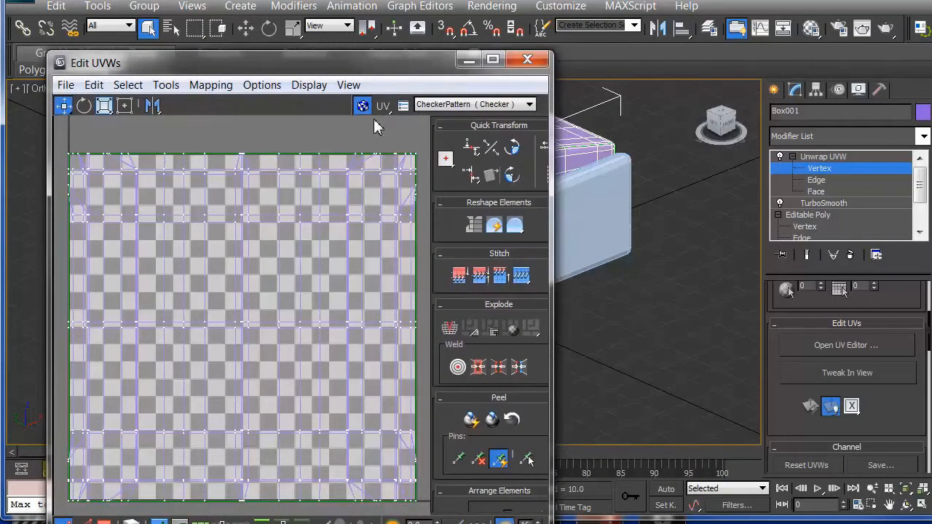
pyautogui.moveTo(426, 64)
pyautogui.mouseDown()
pyautogui.moveTo(403, 131)
pyautogui.moveTo(388, 288)
pyautogui.mouseUp()
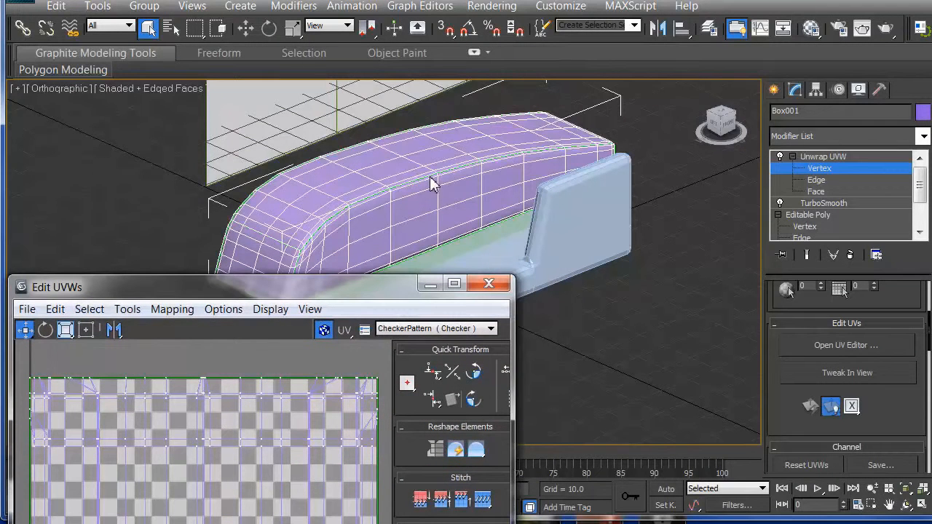
# Leave the Unwrap UVW vertex level, go down to Editable Poly accepting the topology dependency, and close the UV editor.
pyautogui.click(815, 168)
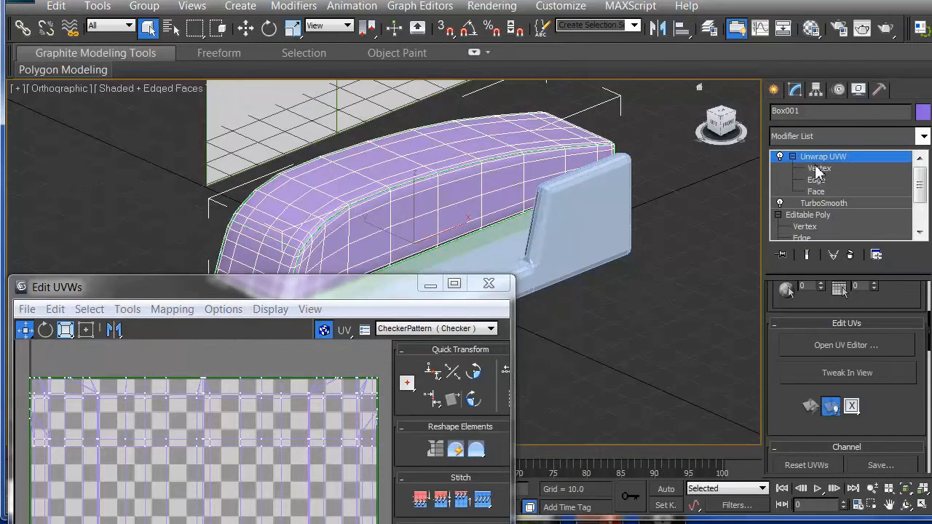
pyautogui.click(814, 216)
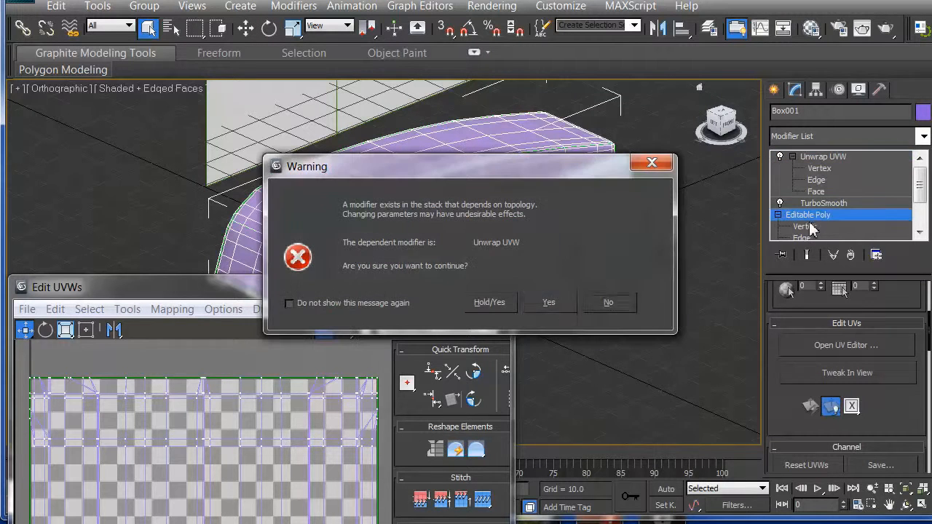
pyautogui.click(551, 304)
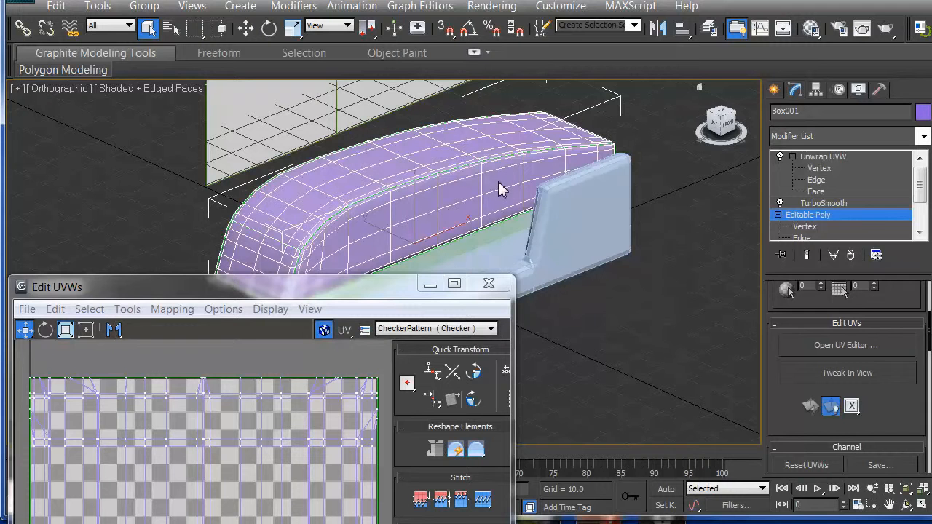
pyautogui.click(489, 284)
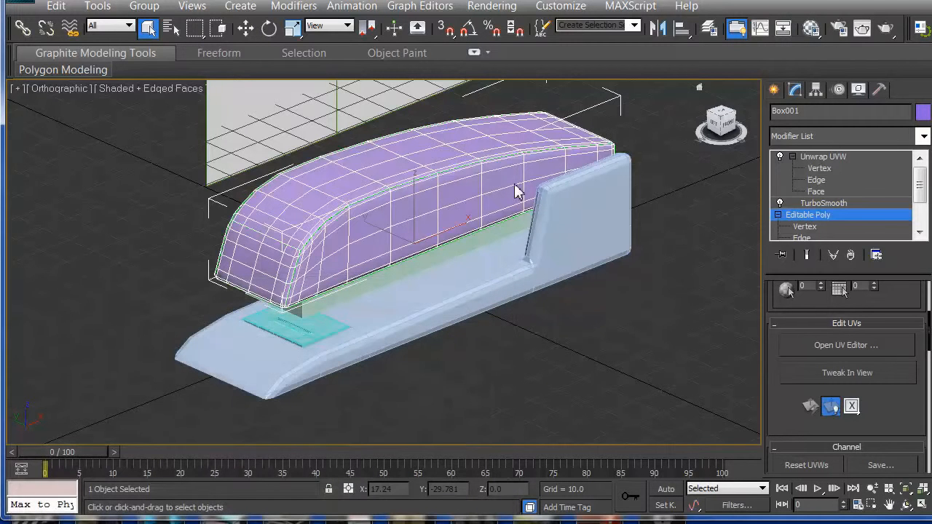
# Return to the Unwrap UVW modifier, open the Material Editor and activate the second sample slot.
pyautogui.click(796, 215)
pyautogui.click(585, 219)
pyautogui.click(435, 209)
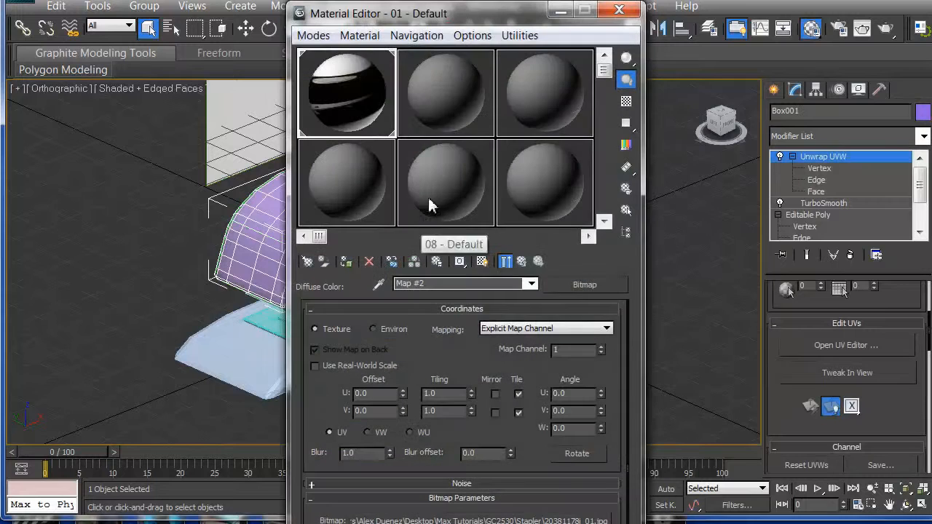
pyautogui.moveTo(452, 18); pyautogui.dragTo(287, 42)
pyautogui.click(283, 150)
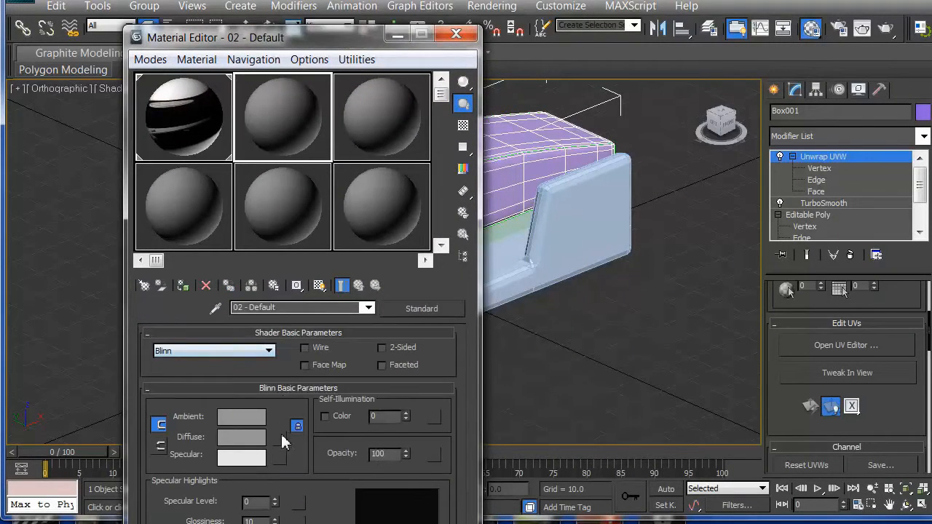
# Assign a Bitmap diffuse map to the 02 - Default material, using the grey tiled image from My Documents, Generic 3D, SurfaceMaps.
pyautogui.click(284, 433)
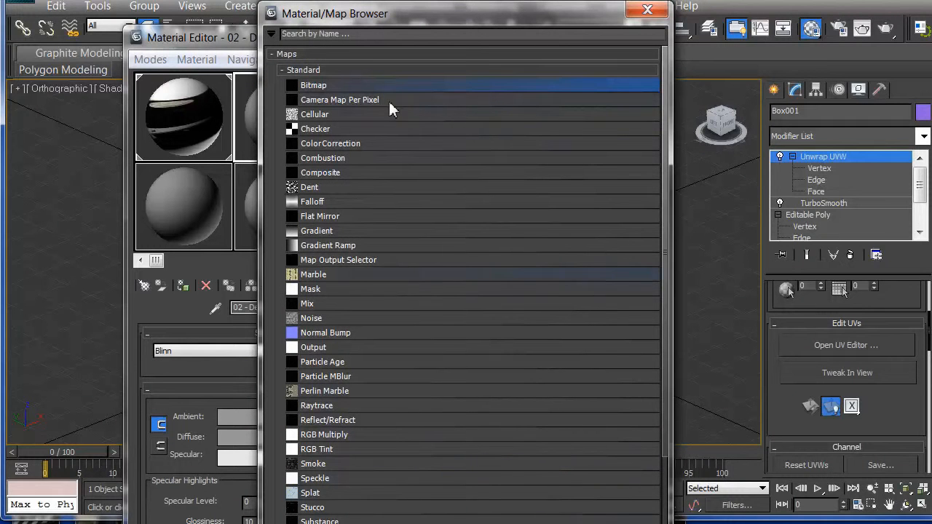
pyautogui.doubleClick(313, 85)
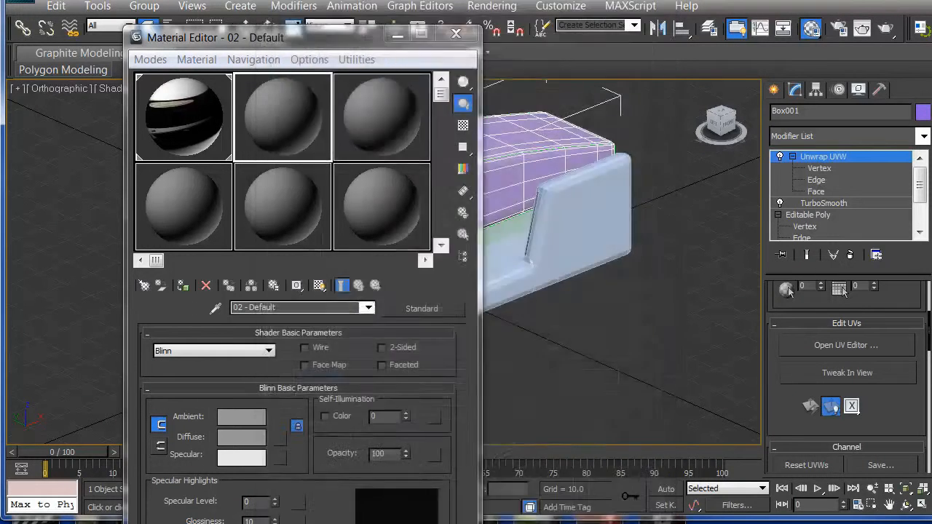
pyautogui.click(425, 73)
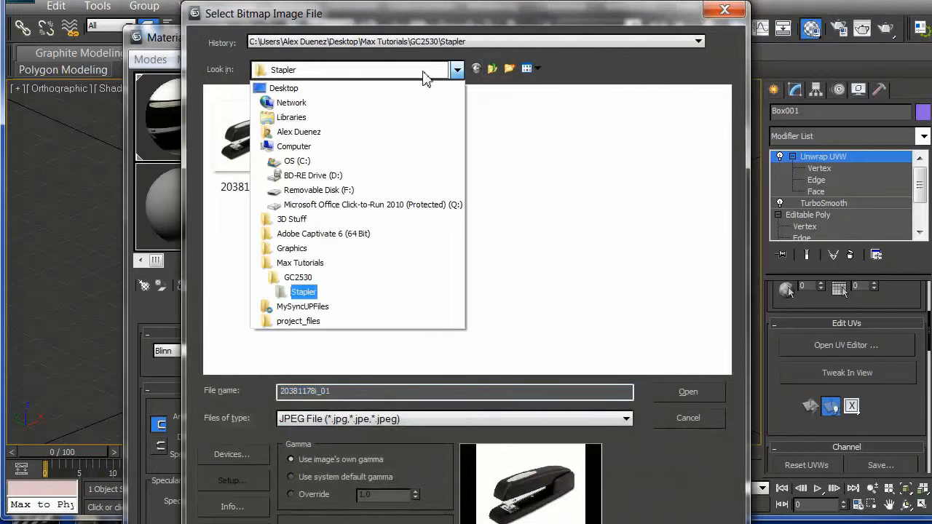
pyautogui.click(302, 133)
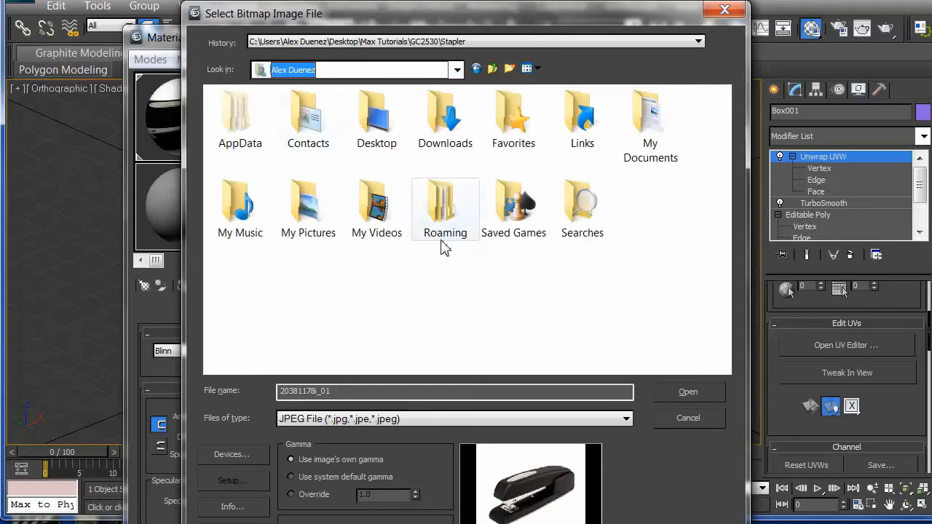
pyautogui.doubleClick(650, 145)
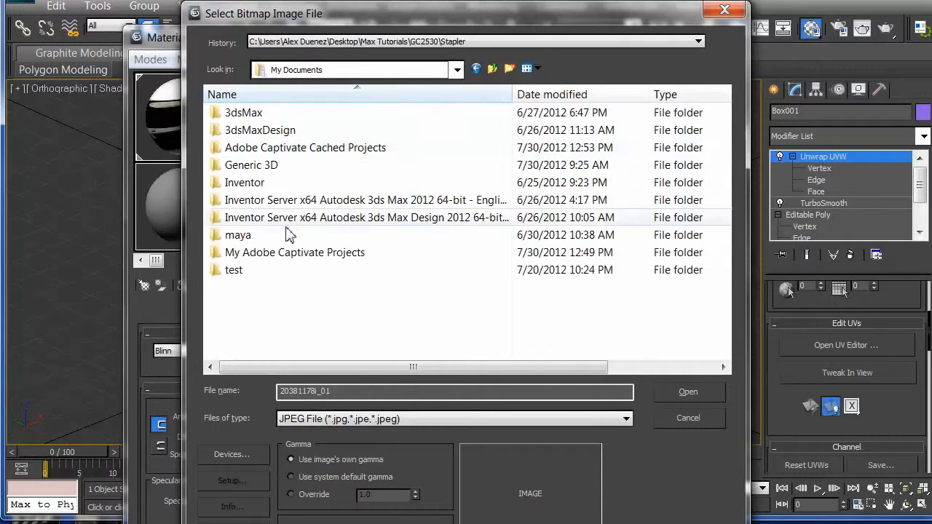
pyautogui.doubleClick(251, 166)
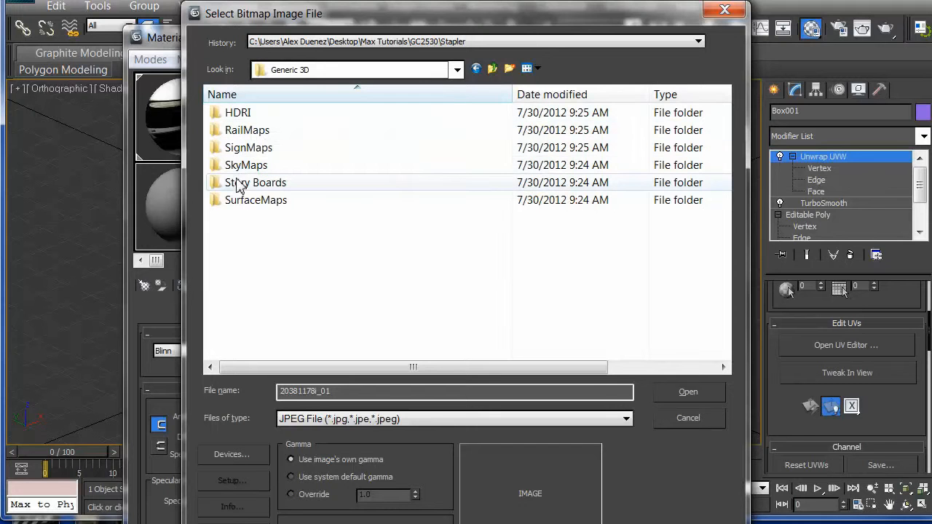
pyautogui.doubleClick(250, 201)
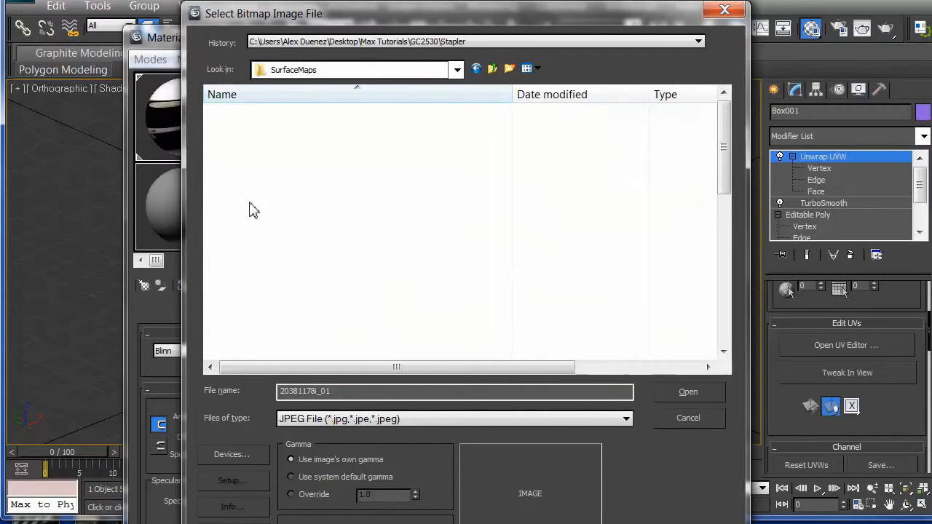
pyautogui.moveTo(719, 145)
pyautogui.mouseDown()
pyautogui.moveTo(721, 325)
pyautogui.moveTo(721, 127)
pyautogui.mouseUp()
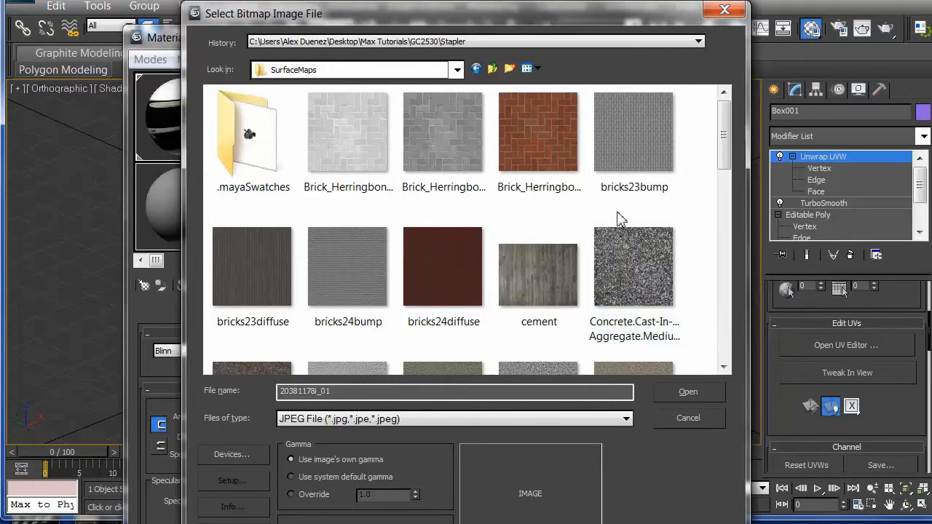
pyautogui.doubleClick(557, 237)
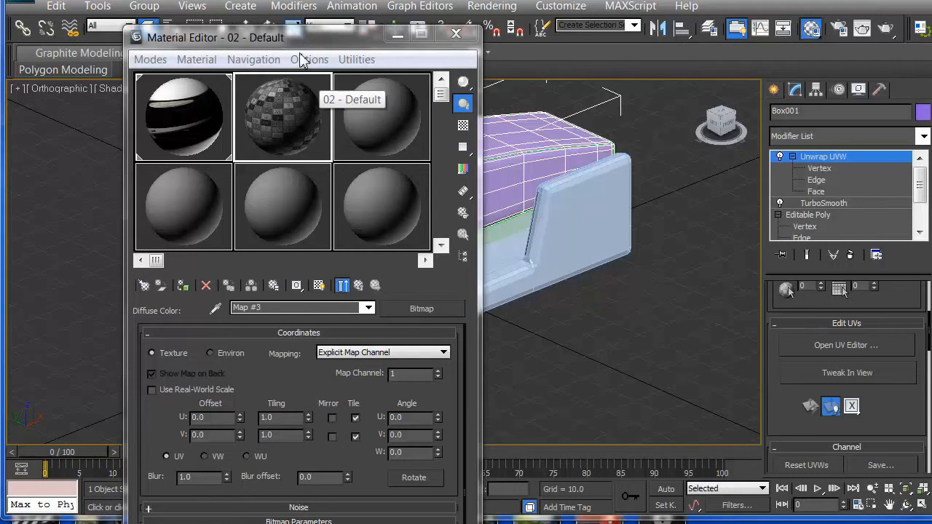
# Apply the grey tiled material to the stapler's purple cover and move the Material Editor aside.
pyautogui.moveTo(260, 37); pyautogui.dragTo(132, 41)
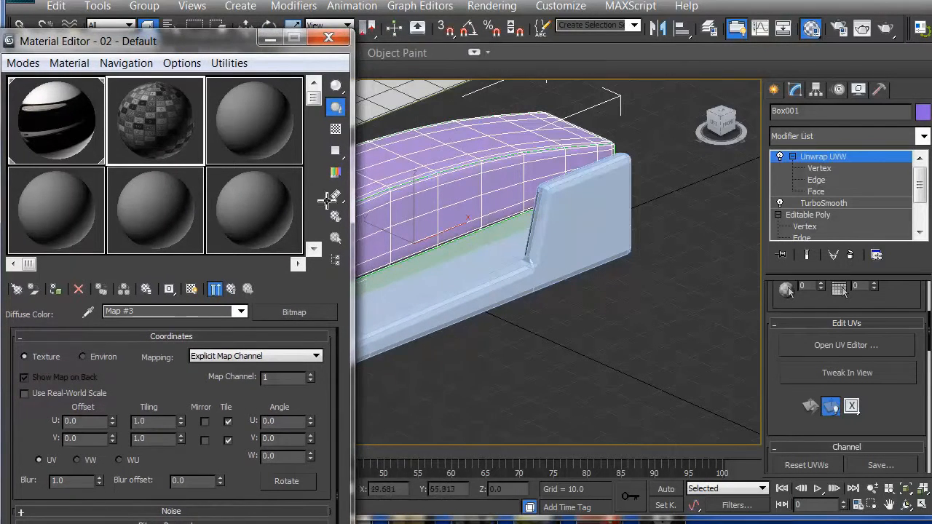
pyautogui.moveTo(448, 176); pyautogui.dragTo(460, 188)
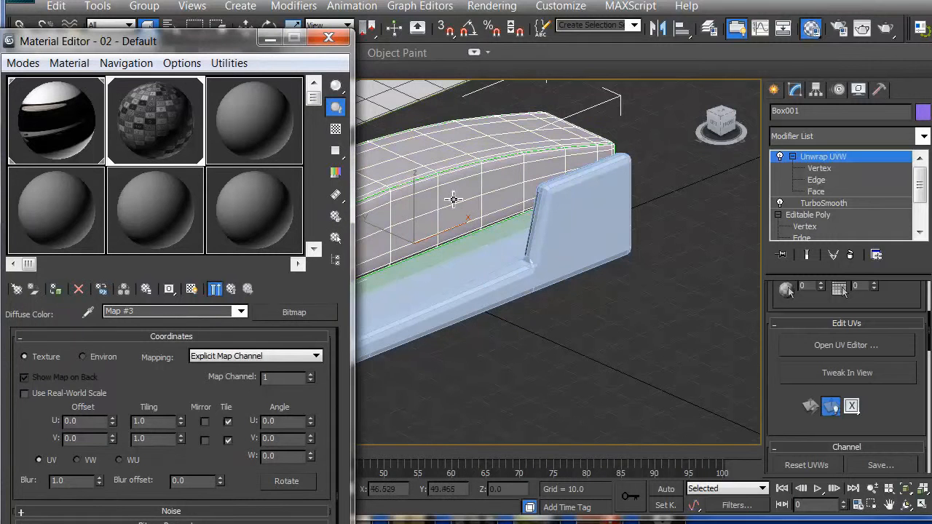
pyautogui.moveTo(263, 42); pyautogui.dragTo(3, 192)
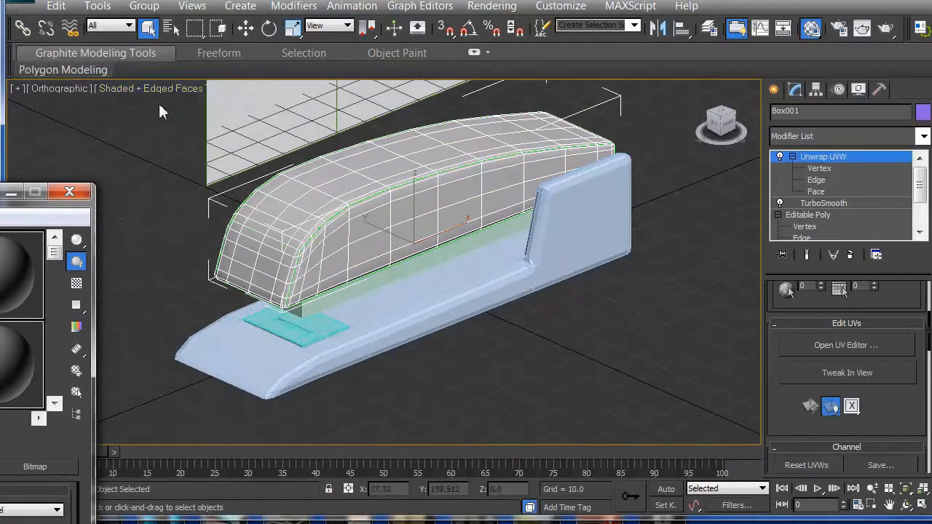
# Set the viewport to display Shaded Materials with Maps and check the tile pattern around the cover.
pyautogui.click(107, 86)
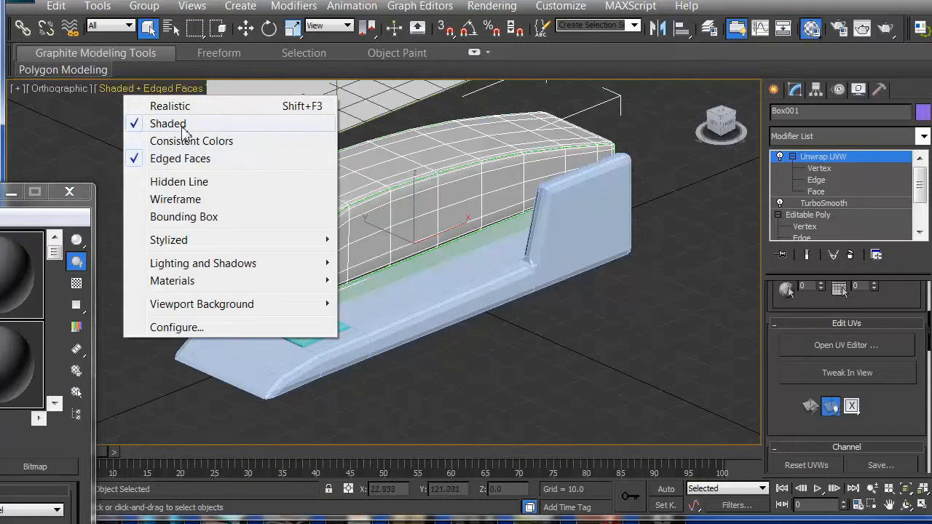
pyautogui.moveTo(215, 286)
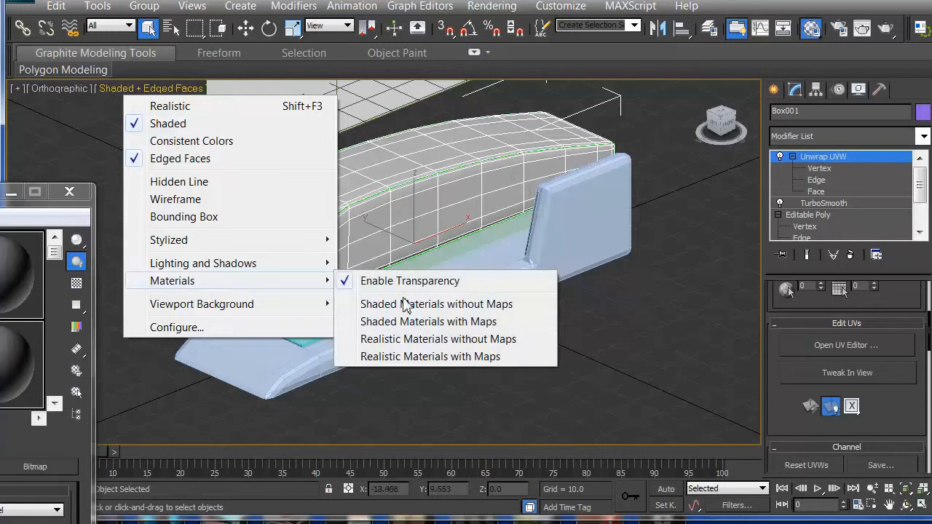
pyautogui.click(404, 325)
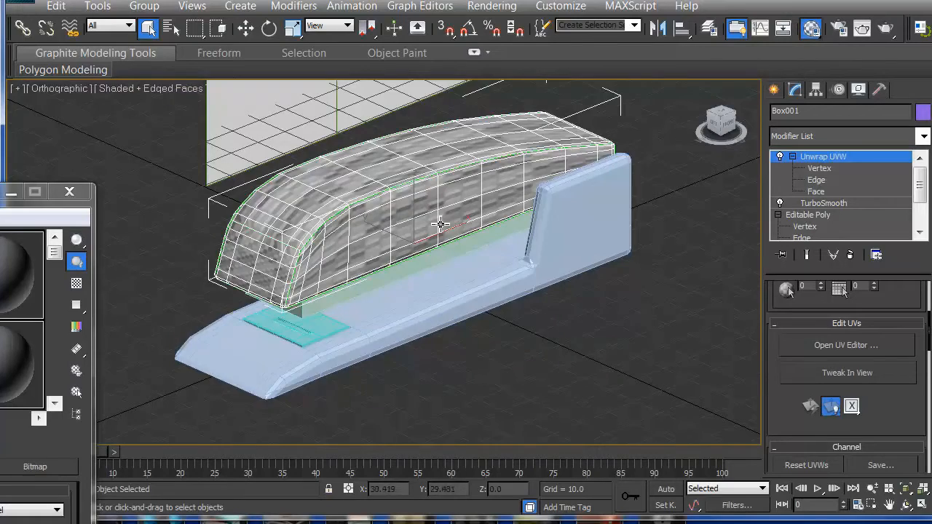
pyautogui.keyDown('alt'); pyautogui.moveTo(427, 225); pyautogui.dragTo(279, 285, button='middle'); pyautogui.keyUp('alt')
pyautogui.keyDown('alt'); pyautogui.moveTo(266, 242); pyautogui.dragTo(366, 233, button='middle'); pyautogui.keyUp('alt')
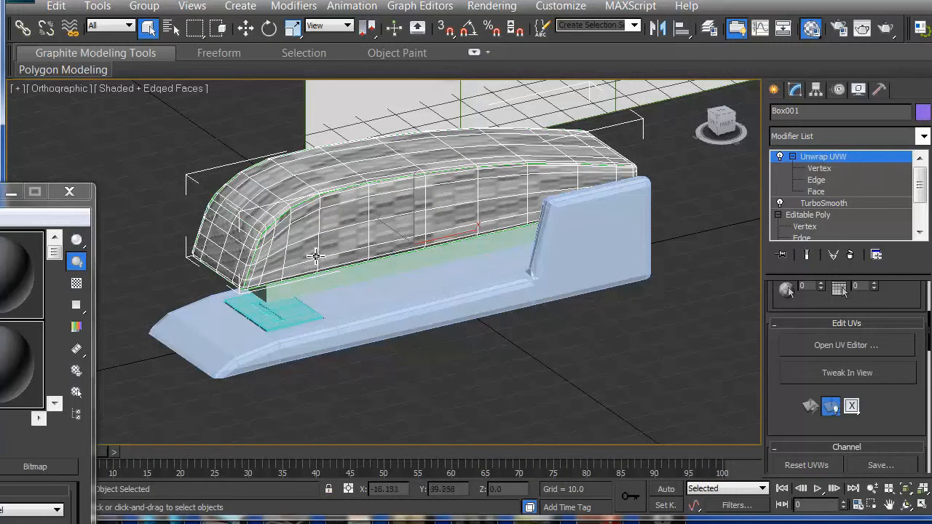
pyautogui.moveTo(0, 198); pyautogui.dragTo(2, 108)
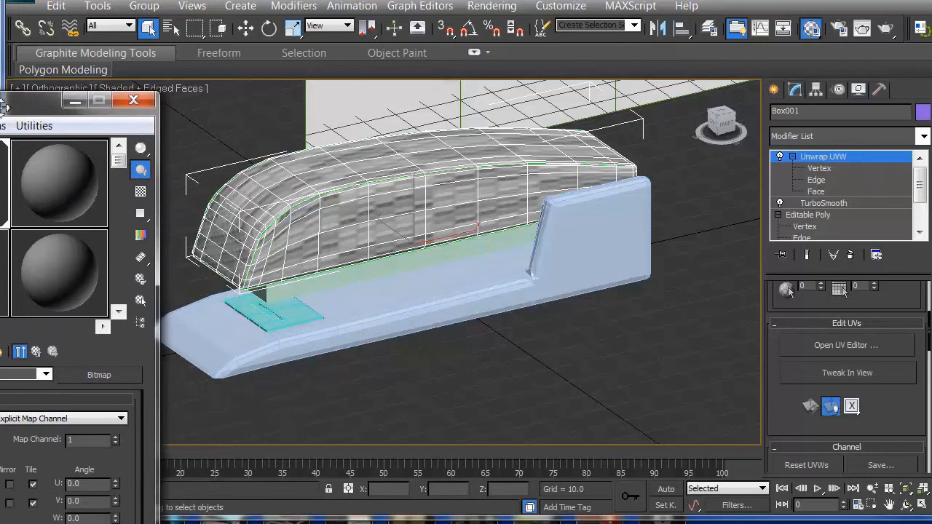
pyautogui.rightClick(372, 204)
pyautogui.click(354, 364)
pyautogui.keyDown('alt'); pyautogui.moveTo(354, 367); pyautogui.dragTo(364, 316, button='middle'); pyautogui.keyUp('alt')
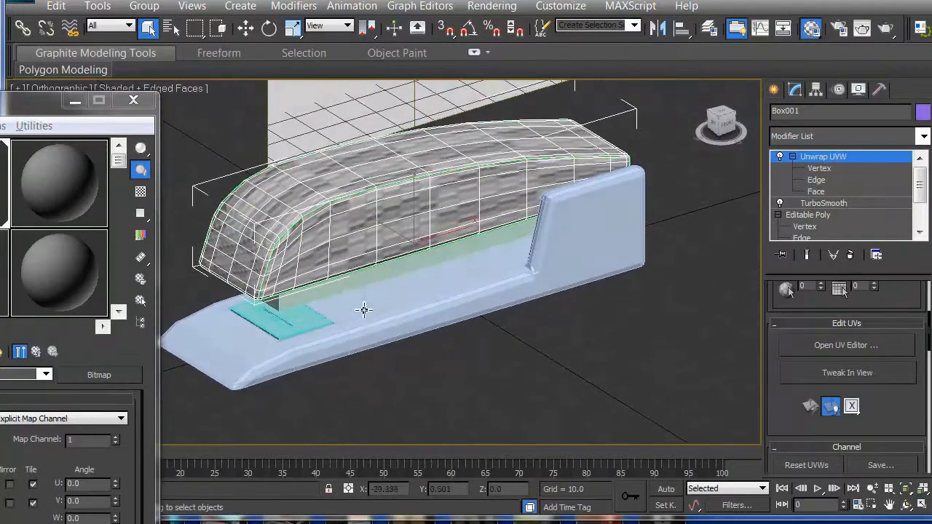
# Apply the same tiled material to the small teal plate on the stapler's base and close the Material Editor.
pyautogui.moveTo(57, 99); pyautogui.dragTo(645, 289)
pyautogui.click(281, 332)
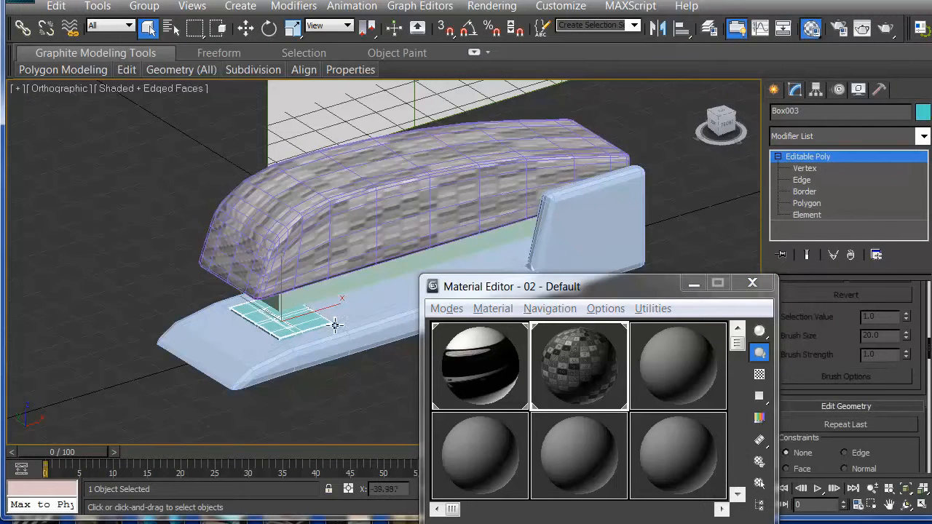
pyautogui.keyDown('ctrl'); pyautogui.click(310, 332); pyautogui.keyUp('ctrl')
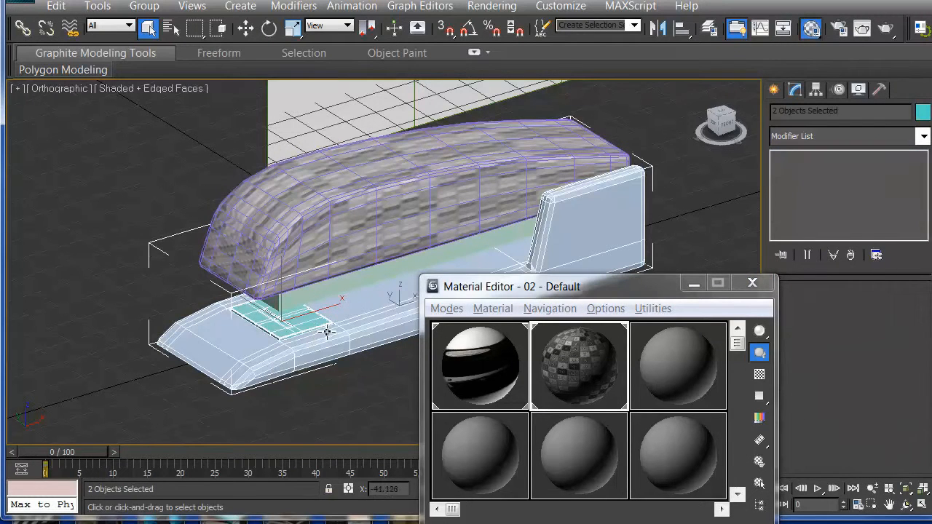
pyautogui.click(65, 320)
pyautogui.click(278, 322)
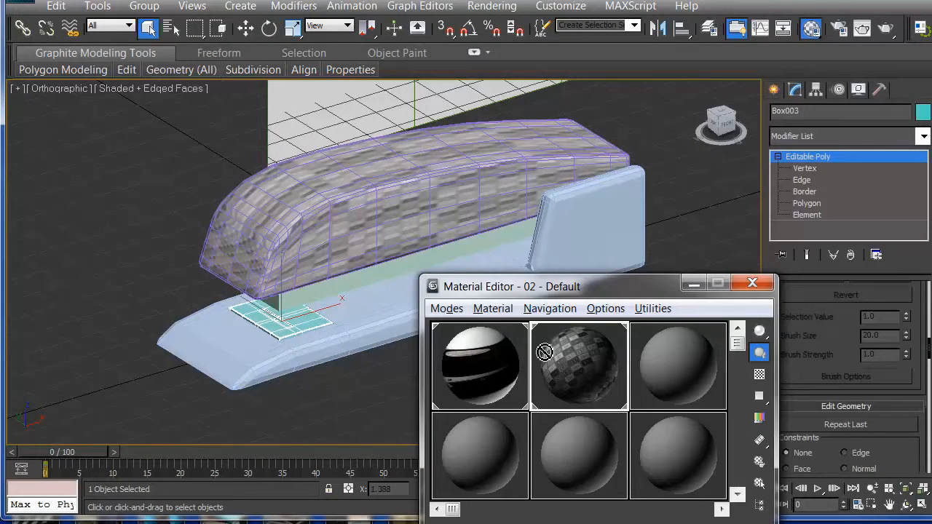
pyautogui.moveTo(280, 321); pyautogui.dragTo(286, 323)
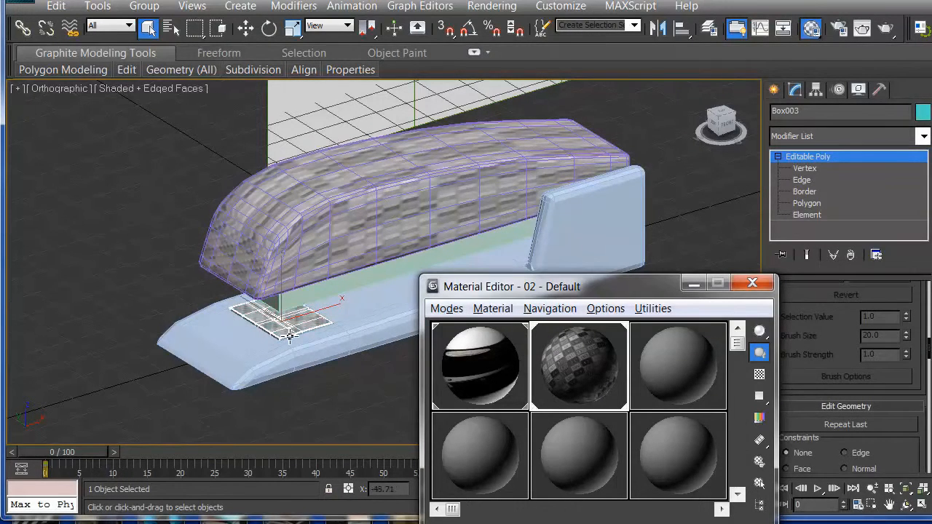
pyautogui.click(752, 283)
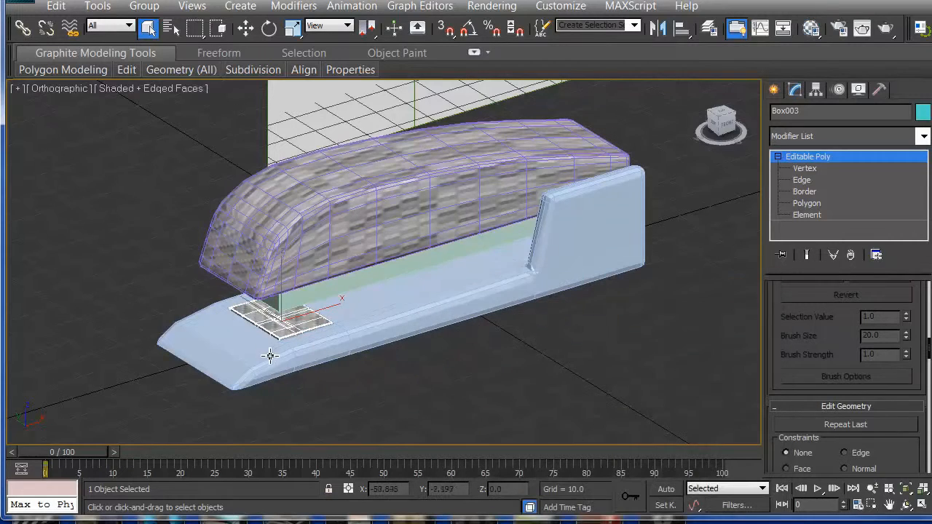
# Examine up close how the tile pattern maps onto the small plate and the front of the cover.
pyautogui.keyDown('alt'); pyautogui.moveTo(288, 351); pyautogui.dragTo(500, 172, button='middle'); pyautogui.keyUp('alt')
pyautogui.scroll(5, 279, 370)
pyautogui.scroll(2, 385, 295)
pyautogui.keyDown('alt'); pyautogui.moveTo(420, 252); pyautogui.dragTo(445, 246, button='middle'); pyautogui.keyUp('alt')
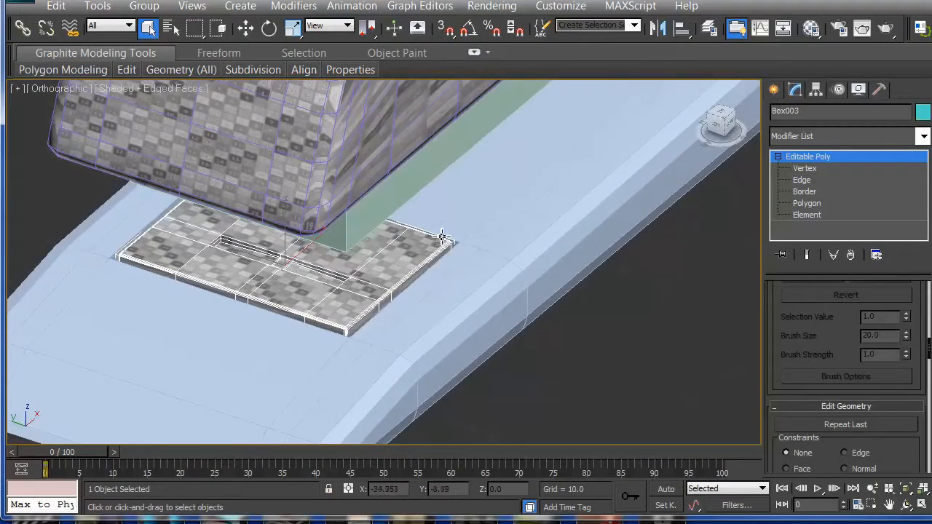
# Select the stapler's patterned cover and bring up the Projection options of its Unwrap UVW modifier.
pyautogui.keyDown('alt'); pyautogui.moveTo(419, 205); pyautogui.dragTo(501, 83, button='middle'); pyautogui.keyUp('alt')
pyautogui.keyDown('alt'); pyautogui.moveTo(462, 325); pyautogui.dragTo(454, 352, button='middle'); pyautogui.keyUp('alt')
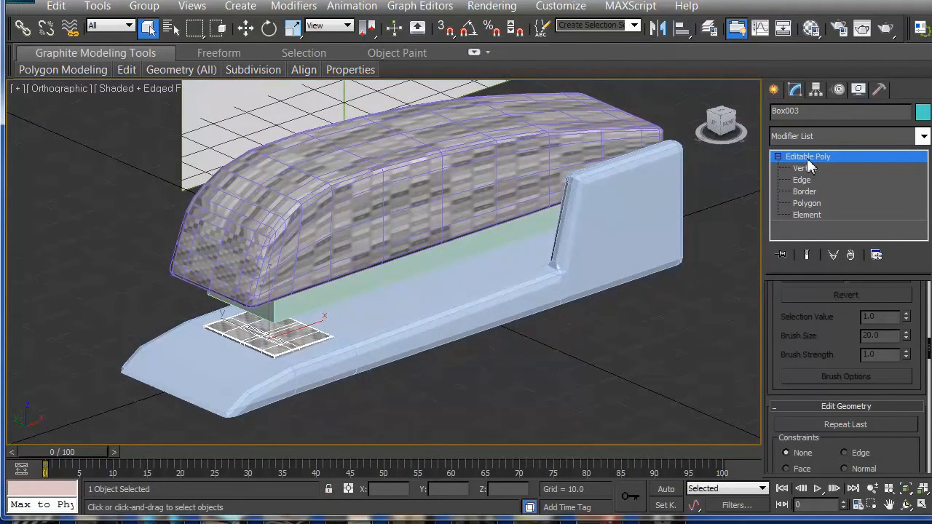
pyautogui.click(527, 190)
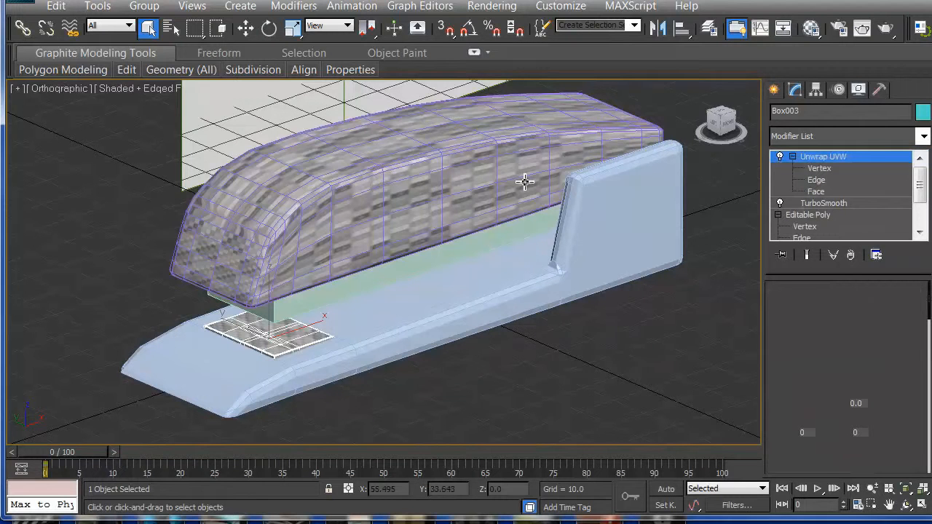
pyautogui.click(526, 178)
pyautogui.click(823, 158)
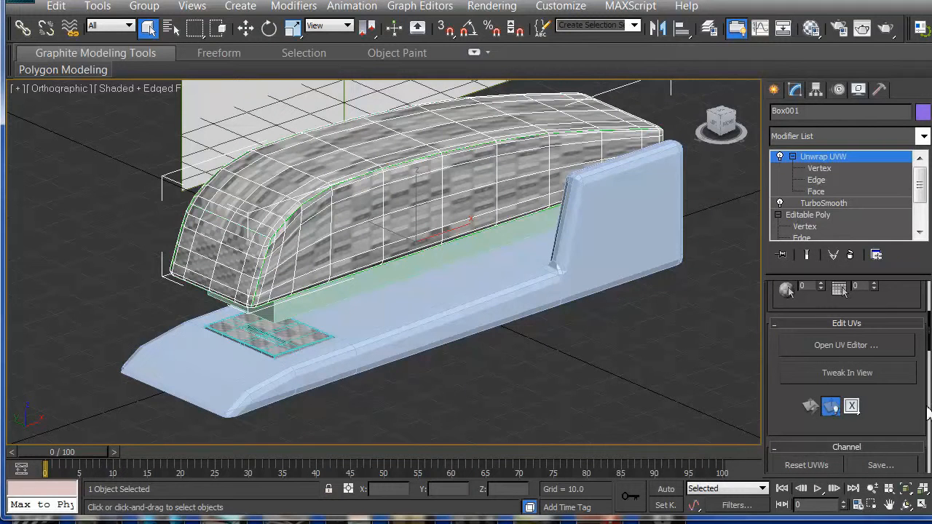
pyautogui.scroll(-5, 922, 412)
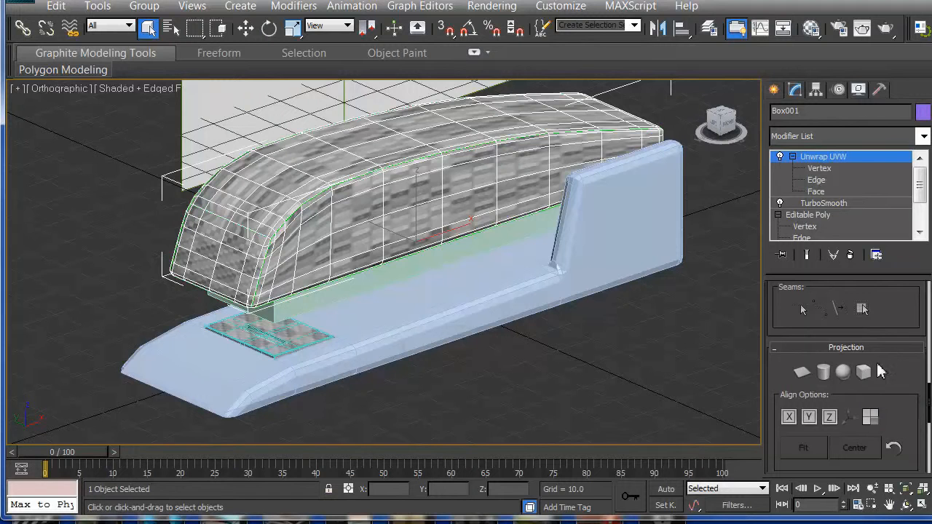
# Select all of the cover's faces at the Face level of Unwrap UVW.
pyautogui.click(823, 168)
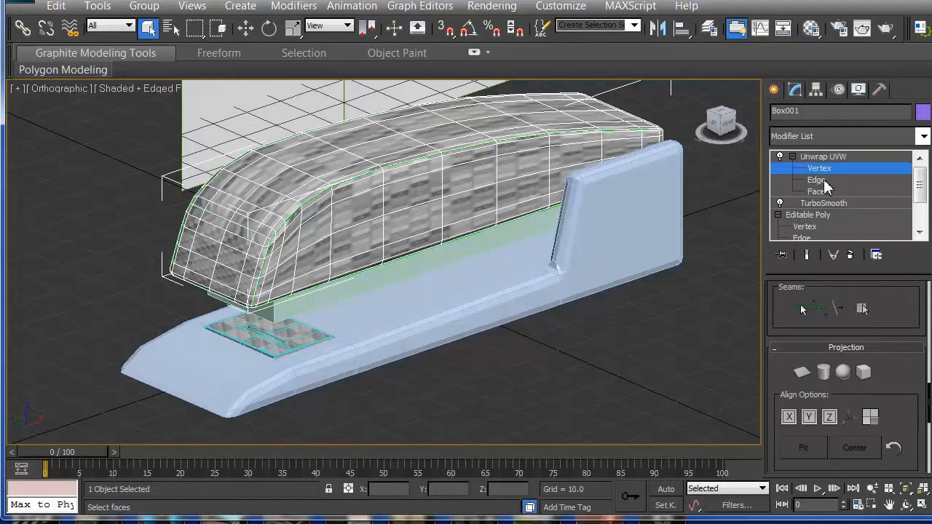
pyautogui.click(819, 180)
pyautogui.click(817, 192)
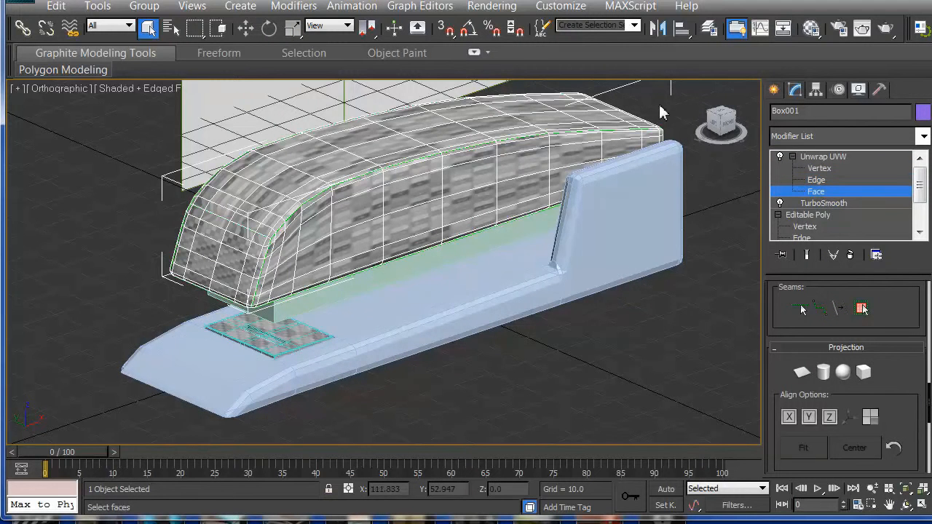
pyautogui.moveTo(652, 106)
pyautogui.keyDown('alt'); pyautogui.mouseDown(button='middle')
pyautogui.moveTo(647, 91)
pyautogui.moveTo(639, 106)
pyautogui.mouseUp(button='middle'); pyautogui.keyUp('alt')
pyautogui.moveTo(696, 97); pyautogui.dragTo(139, 335)
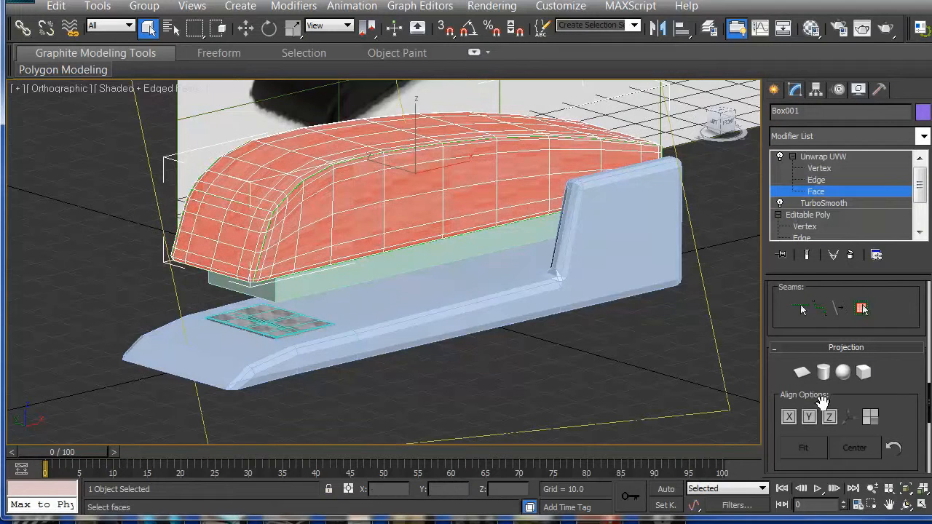
# Apply a Box Map projection to the selected faces and rotate its gizmo to line up with the cover.
pyautogui.click(862, 374)
pyautogui.keyDown('alt'); pyautogui.moveTo(364, 266); pyautogui.dragTo(421, 286, button='middle'); pyautogui.keyUp('alt')
pyautogui.keyDown('alt'); pyautogui.moveTo(266, 264); pyautogui.dragTo(252, 248, button='middle'); pyautogui.keyUp('alt')
pyautogui.press('e')
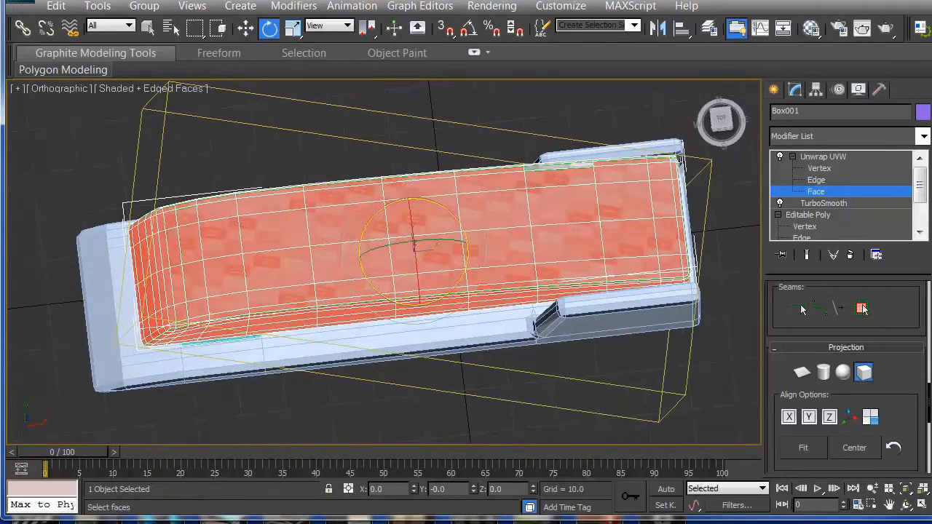
pyautogui.moveTo(360, 255); pyautogui.dragTo(363, 273)
pyautogui.keyDown('alt'); pyautogui.moveTo(363, 274); pyautogui.dragTo(354, 171, button='middle'); pyautogui.keyUp('alt')
pyautogui.moveTo(376, 215); pyautogui.dragTo(370, 221)
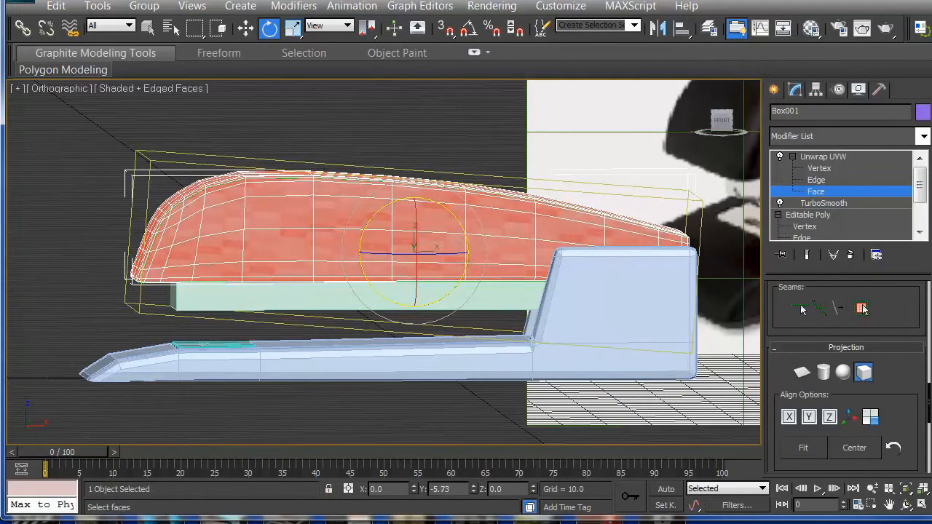
# Scale the box projection gizmo up vertically and check the tile pattern along the cover's side.
pyautogui.keyDown('alt'); pyautogui.moveTo(364, 223); pyautogui.dragTo(420, 280, button='middle'); pyautogui.keyUp('alt')
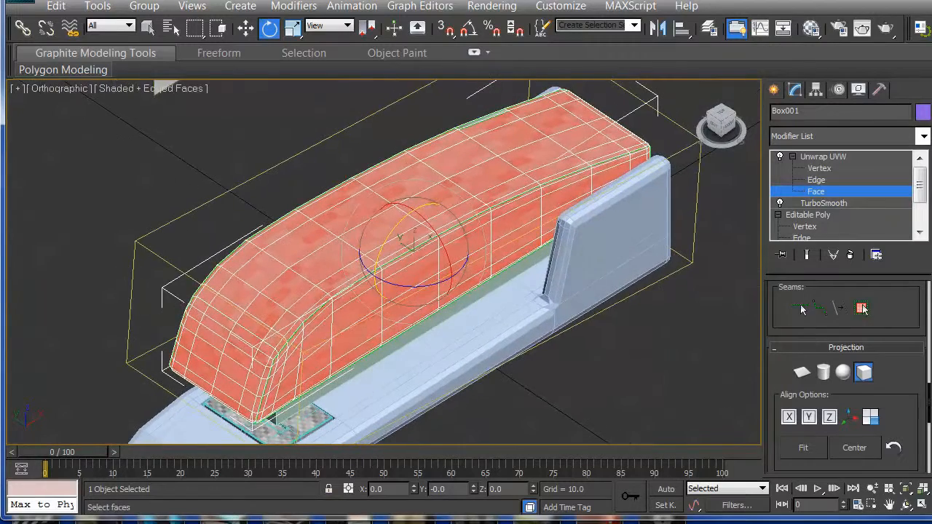
pyautogui.press('r')
pyautogui.moveTo(417, 201); pyautogui.dragTo(419, 178)
pyautogui.keyDown('alt'); pyautogui.moveTo(419, 178); pyautogui.dragTo(374, 104, button='middle'); pyautogui.keyUp('alt')
pyautogui.keyDown('alt'); pyautogui.moveTo(416, 175); pyautogui.dragTo(446, 222, button='middle'); pyautogui.keyUp('alt')
pyautogui.keyDown('alt'); pyautogui.moveTo(502, 251); pyautogui.dragTo(475, 263, button='middle'); pyautogui.keyUp('alt')
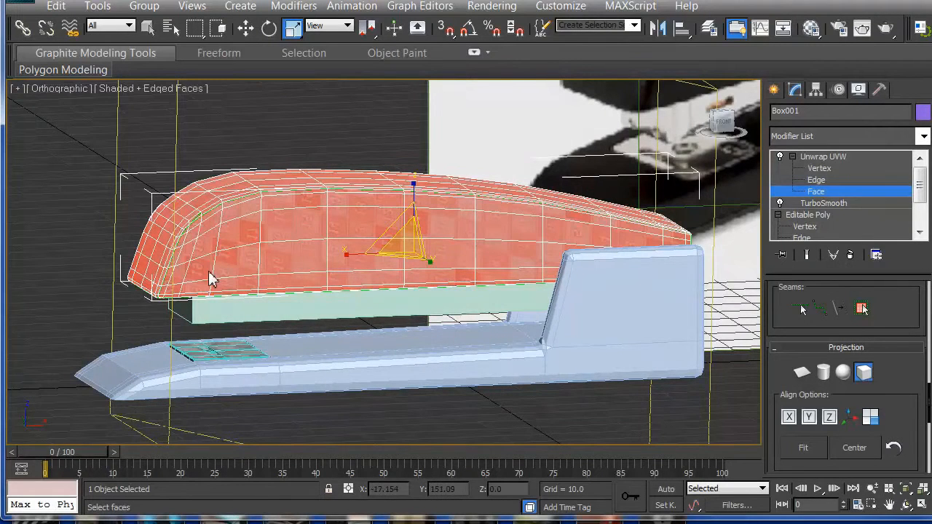
# Leave Face editing and delete the Unwrap UVW modifier from the cover.
pyautogui.click(828, 157)
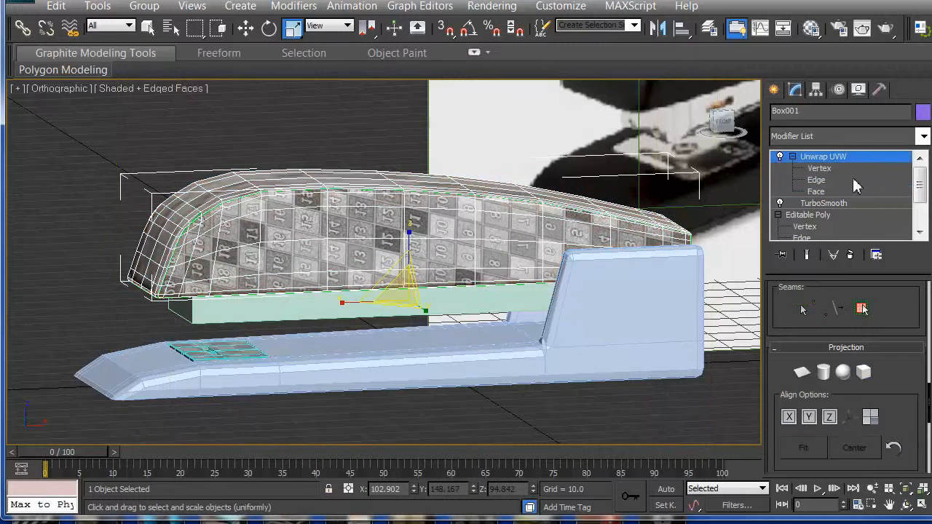
pyautogui.click(829, 190)
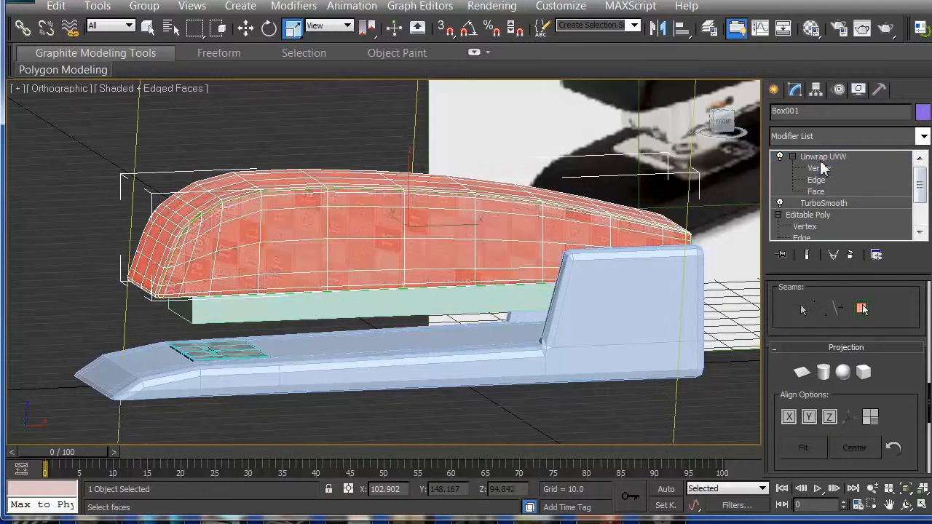
pyautogui.click(821, 168)
pyautogui.click(820, 159)
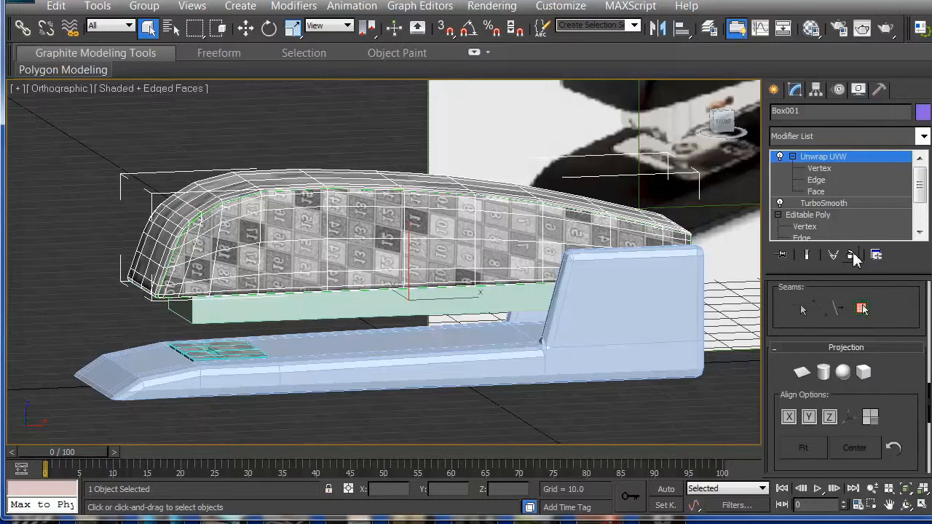
pyautogui.click(850, 255)
pyautogui.keyDown('alt'); pyautogui.moveTo(476, 252); pyautogui.dragTo(545, 237, button='middle'); pyautogui.keyUp('alt')
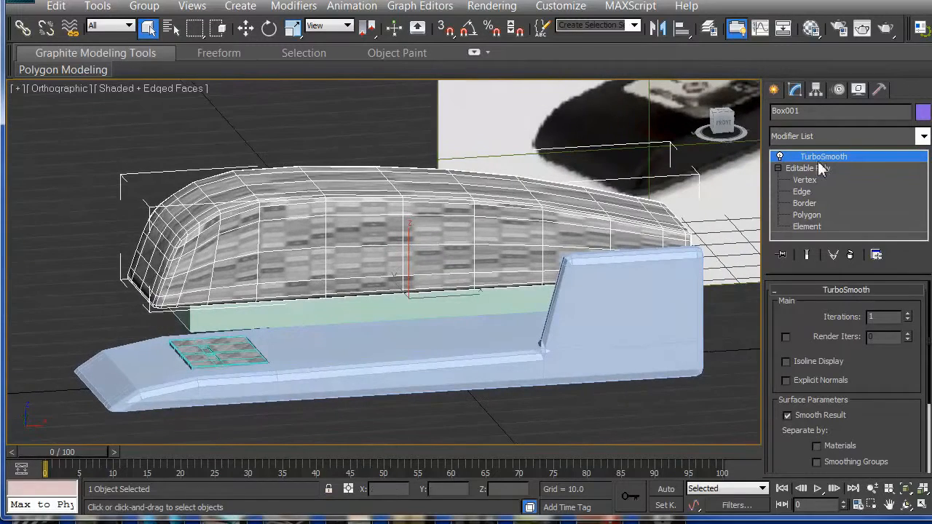
# Show all four viewports and select the stapler's cover in the Front view.
pyautogui.click(923, 137)
pyautogui.click(923, 136)
pyautogui.hotkey('alt', 'w')
pyautogui.press('e')
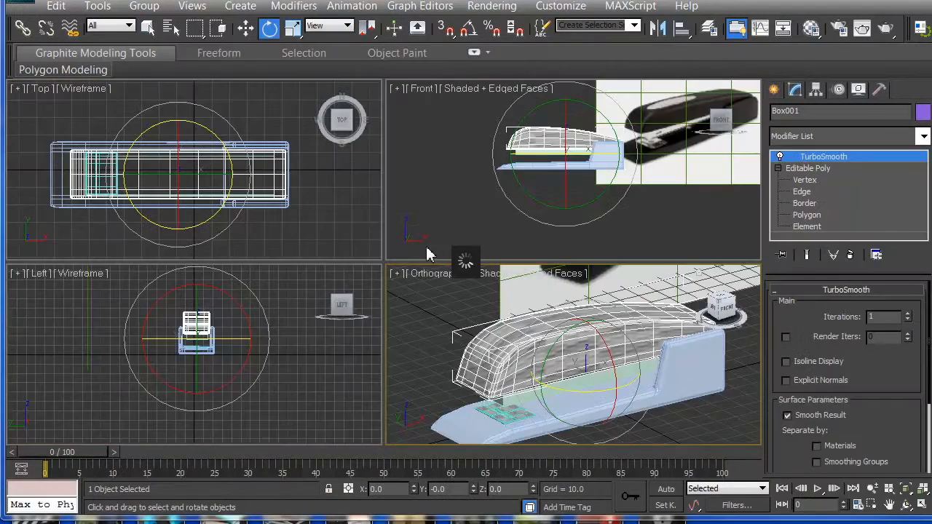
pyautogui.click(452, 230)
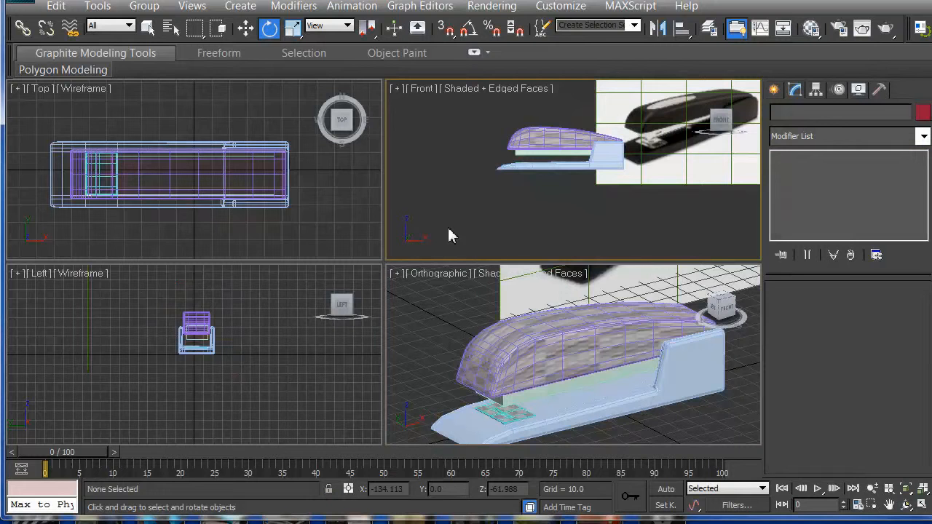
pyautogui.click(518, 144)
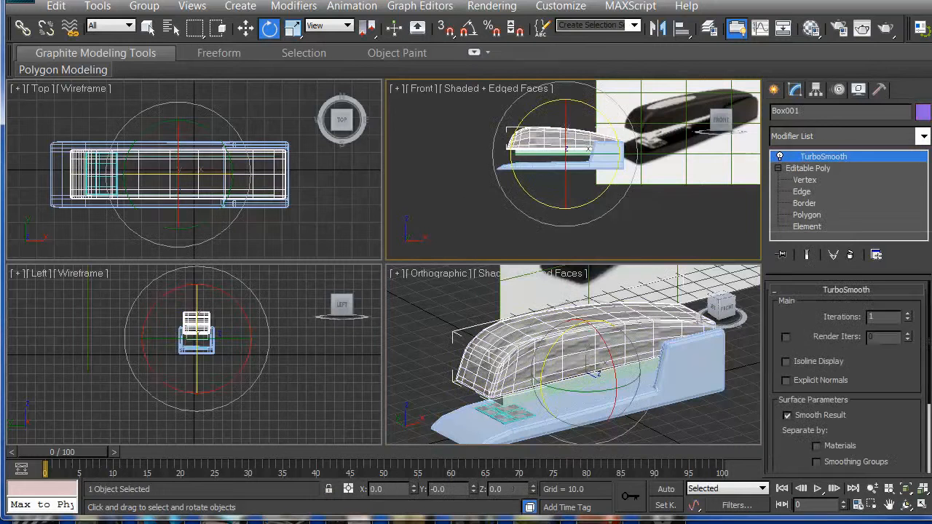
pyautogui.click(616, 243)
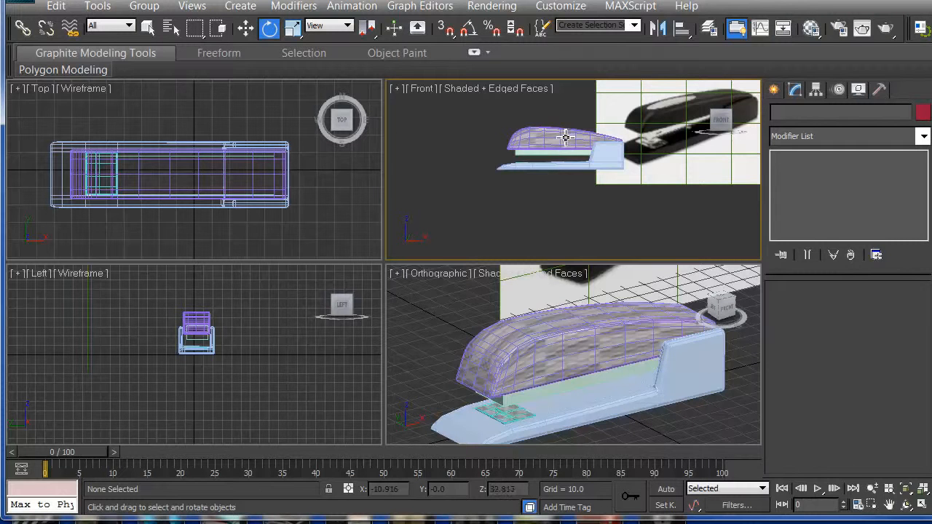
pyautogui.click(567, 124)
pyautogui.press('w')
pyautogui.click(584, 120)
pyautogui.click(579, 132)
pyautogui.press('q')
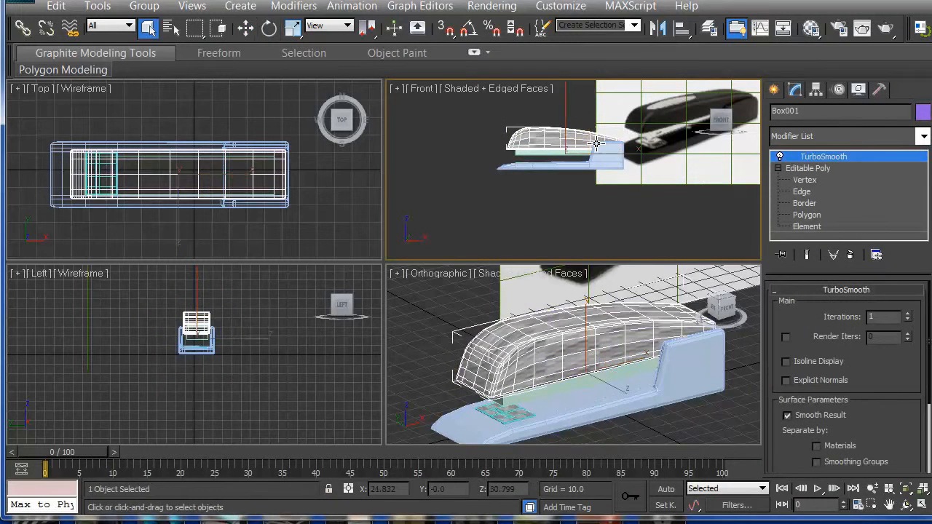
# Add a new Unwrap UVW modifier above TurboSmooth on the cover.
pyautogui.click(924, 136)
pyautogui.click(924, 136)
pyautogui.click(923, 136)
pyautogui.moveTo(923, 167); pyautogui.dragTo(924, 499)
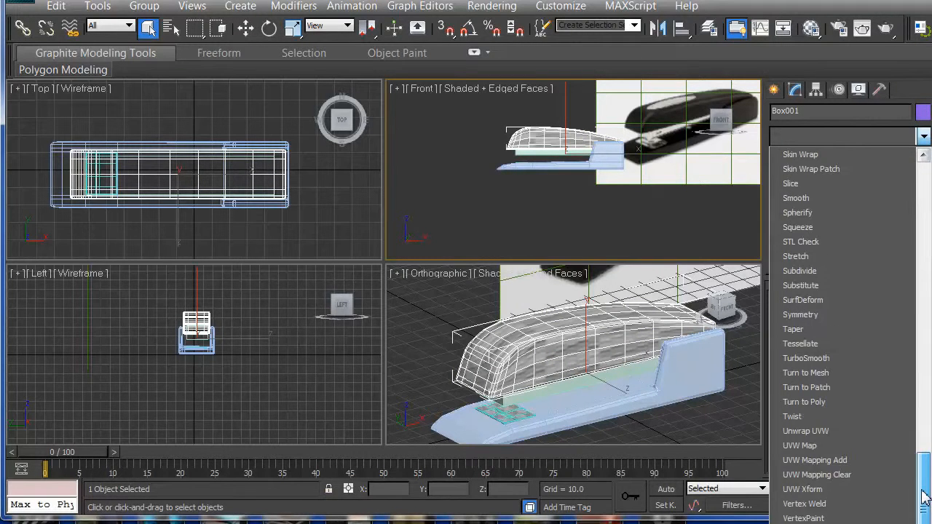
pyautogui.click(825, 437)
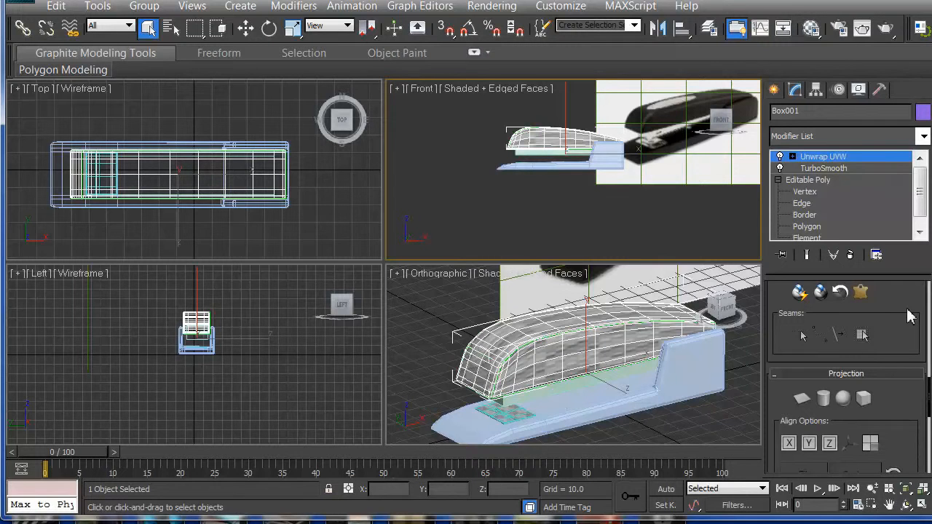
# Enter the Face level of the new Unwrap UVW modifier and apply a Box Map projection to the cover's faces.
pyautogui.moveTo(921, 312); pyautogui.dragTo(921, 271)
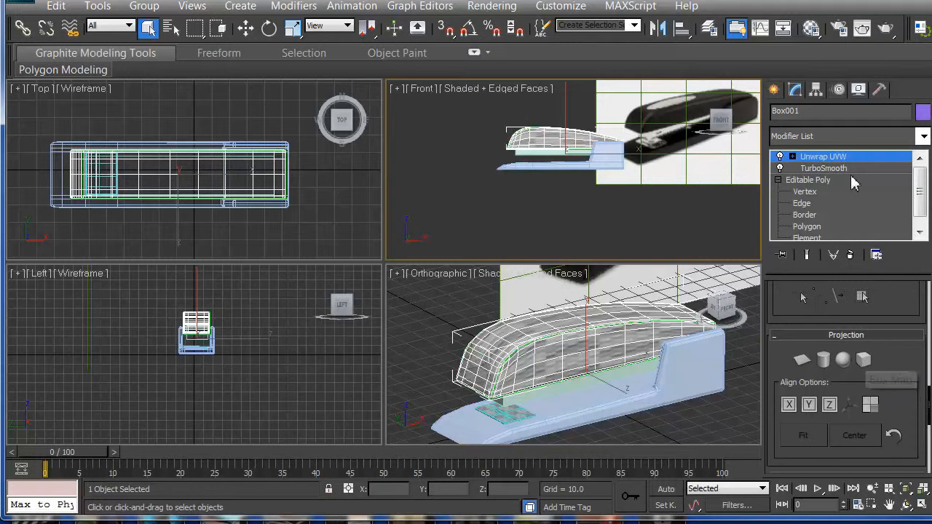
pyautogui.click(808, 226)
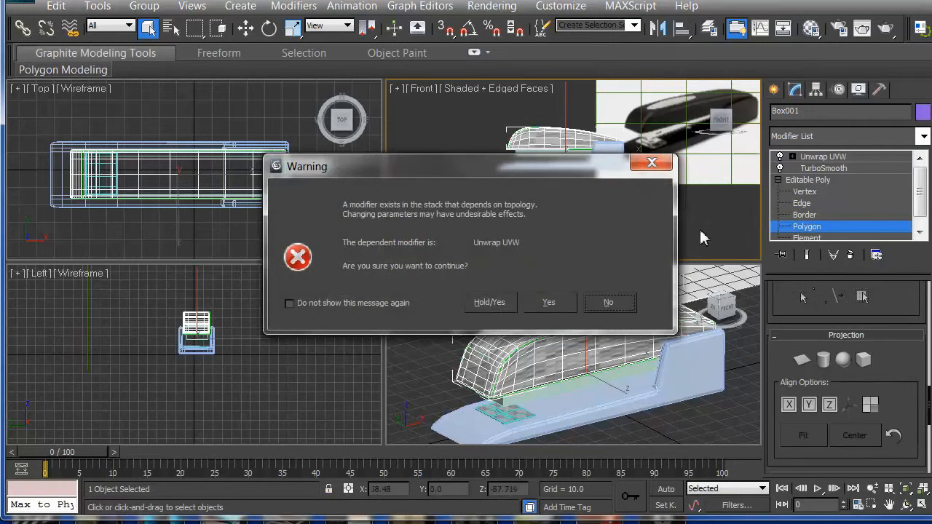
pyautogui.click(652, 163)
pyautogui.click(793, 157)
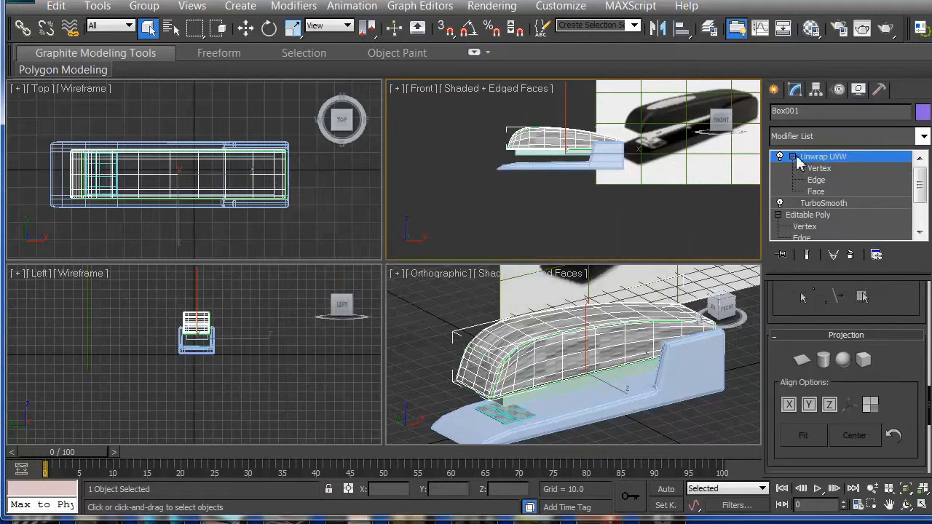
pyautogui.click(826, 192)
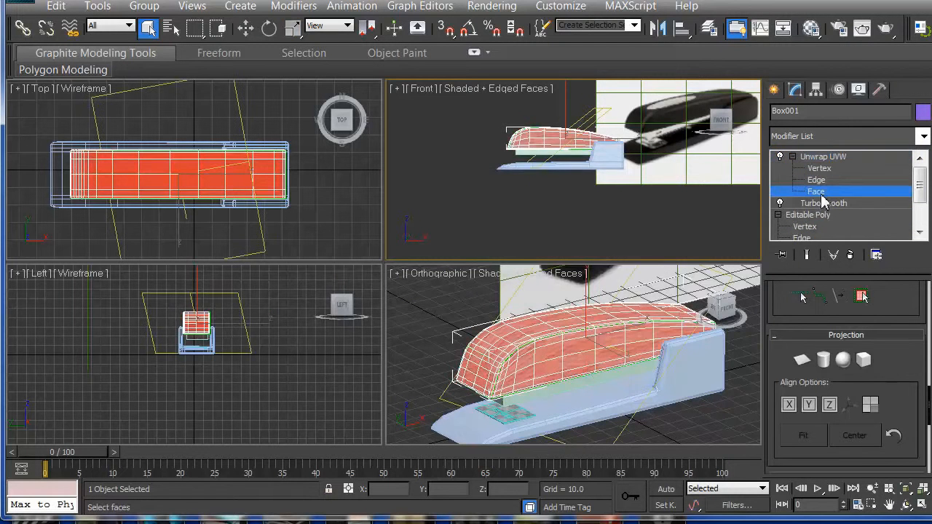
pyautogui.click(866, 364)
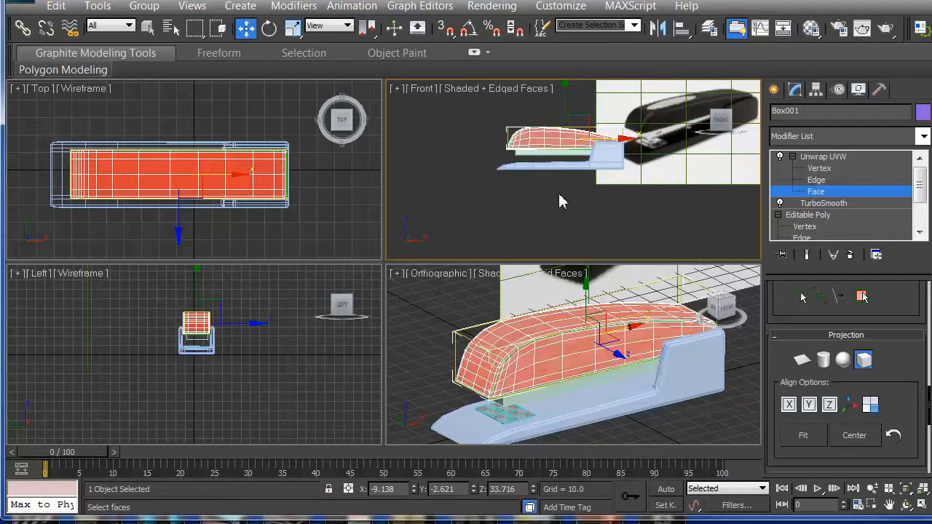
# Stretch the box projection gizmo vertically in a maximized Front view until the tiles on the cover's side look square.
pyautogui.scroll(4, 559, 201)
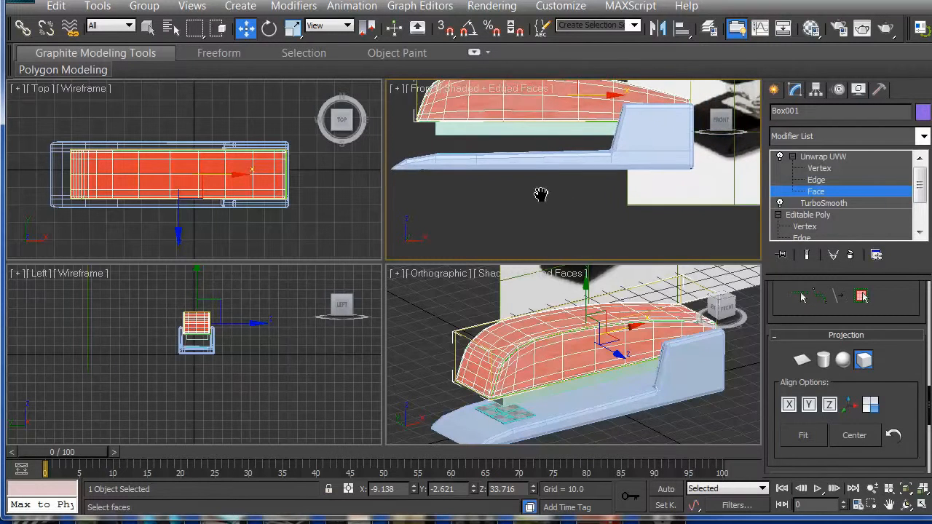
pyautogui.moveTo(538, 195); pyautogui.dragTo(543, 250, button='middle')
pyautogui.hotkey('alt', 'w')
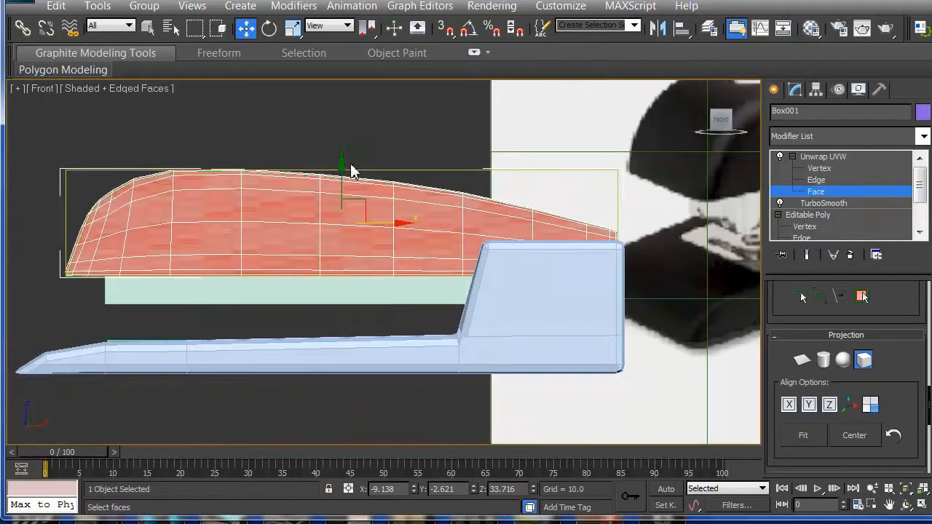
pyautogui.press('r')
pyautogui.moveTo(343, 150); pyautogui.dragTo(368, 0)
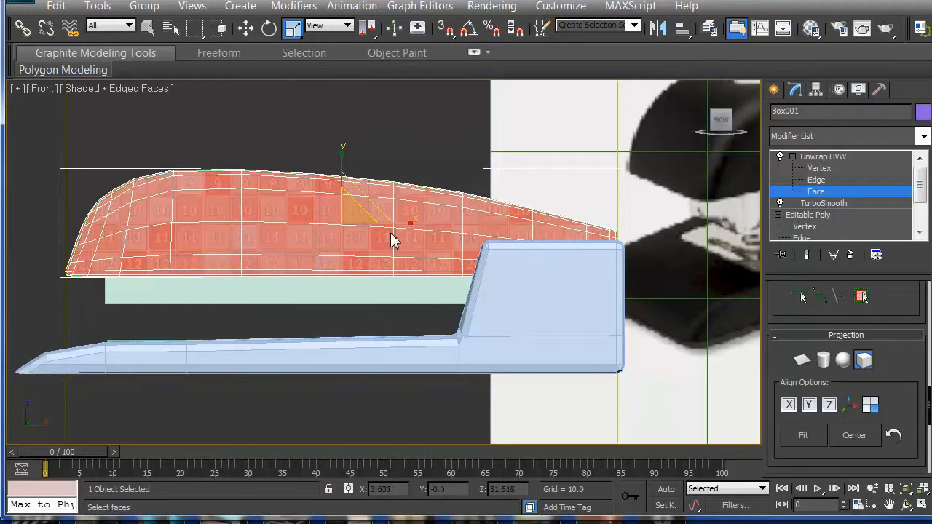
# Widen the box projection gizmo across the cover's width in the maximized Orthographic view.
pyautogui.hotkey('alt', 'w')
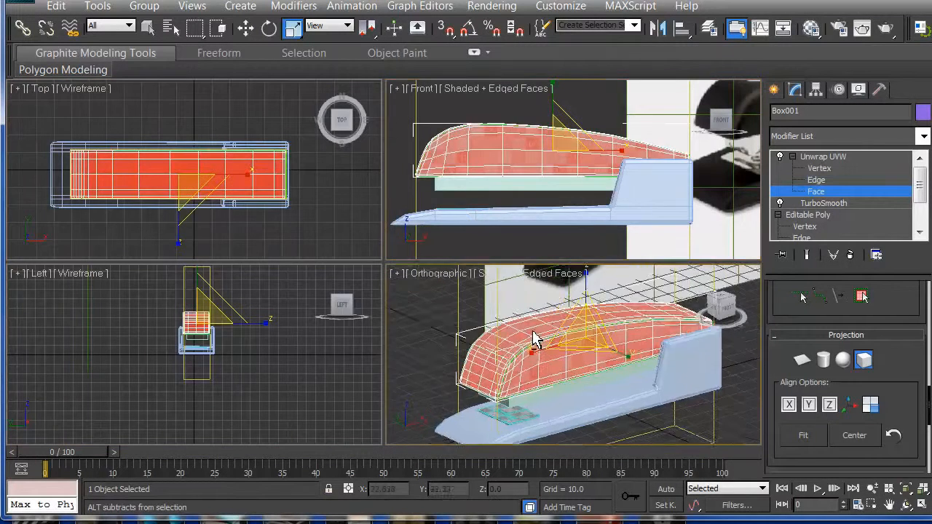
pyautogui.hotkey('alt', 'w')
pyautogui.keyDown('alt'); pyautogui.moveTo(493, 309); pyautogui.dragTo(484, 333, button='middle'); pyautogui.keyUp('alt')
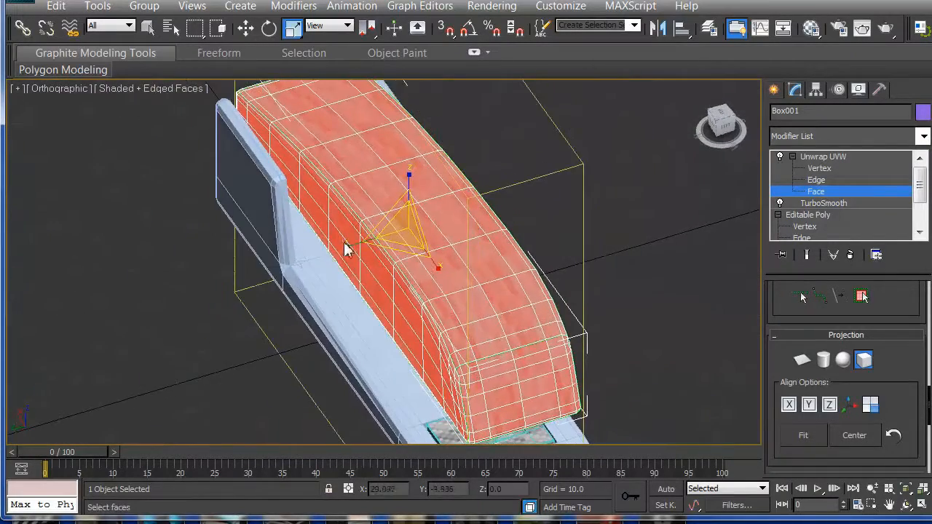
pyautogui.moveTo(348, 249); pyautogui.dragTo(231, 301)
# Leave Face editing and examine the numbered tile pattern on the cover's side, top and front.
pyautogui.keyDown('alt'); pyautogui.moveTo(343, 278); pyautogui.dragTo(225, 223, button='middle'); pyautogui.keyUp('alt')
pyautogui.keyDown('alt'); pyautogui.moveTo(320, 226); pyautogui.dragTo(372, 223, button='middle'); pyautogui.keyUp('alt')
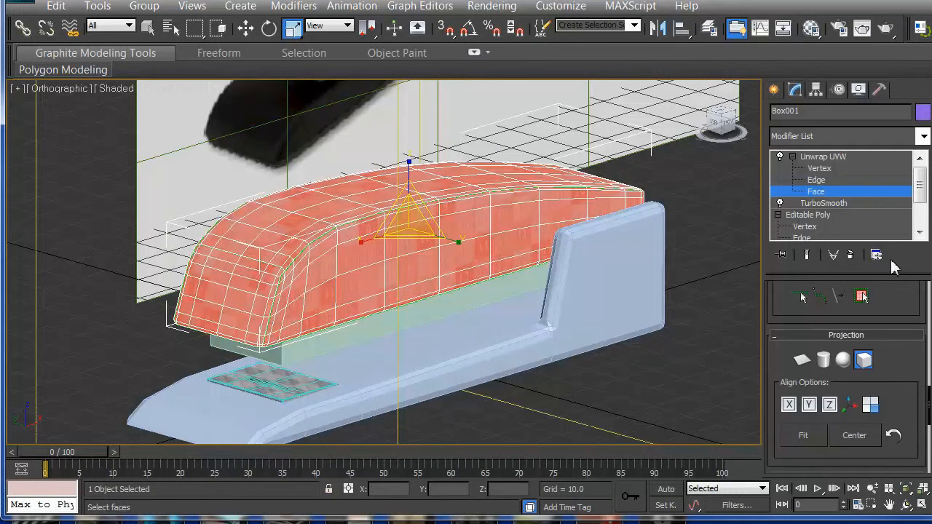
pyautogui.click(830, 158)
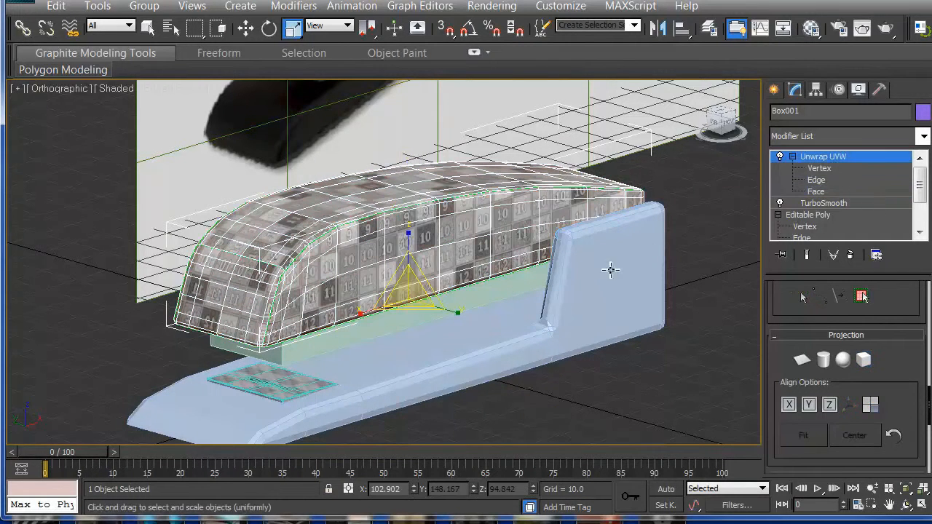
pyautogui.keyDown('alt'); pyautogui.moveTo(305, 358); pyautogui.dragTo(244, 384, button='middle'); pyautogui.keyUp('alt')
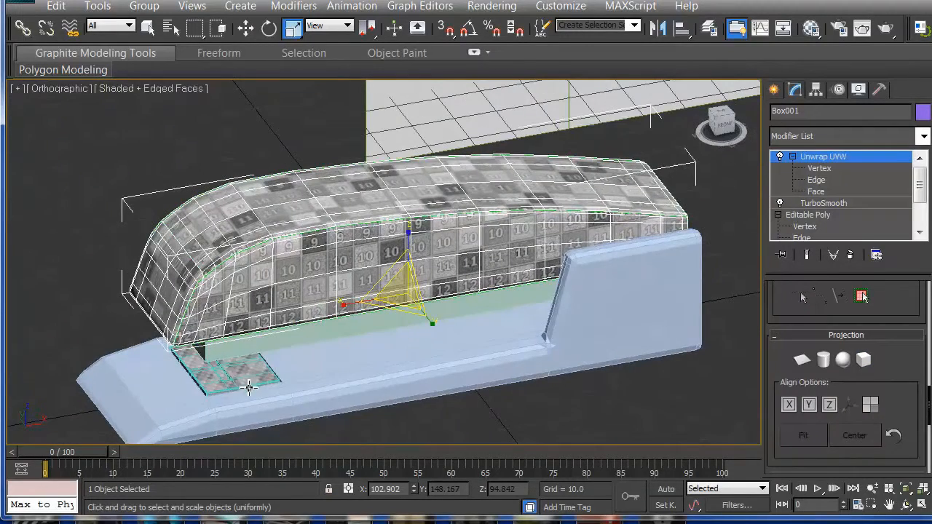
# Select the small plate on the stapler's base and add an Unwrap UVW modifier to it.
pyautogui.click(254, 383)
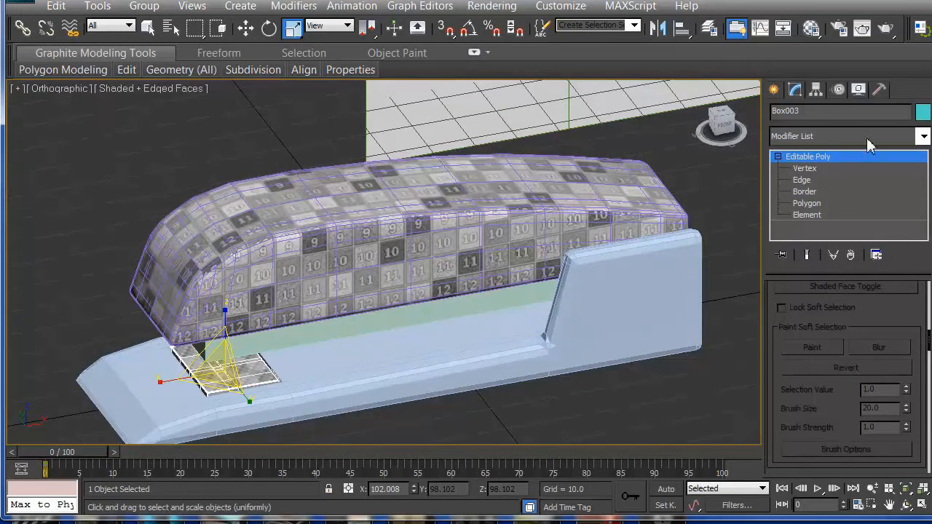
pyautogui.click(923, 137)
pyautogui.moveTo(928, 207); pyautogui.dragTo(924, 502)
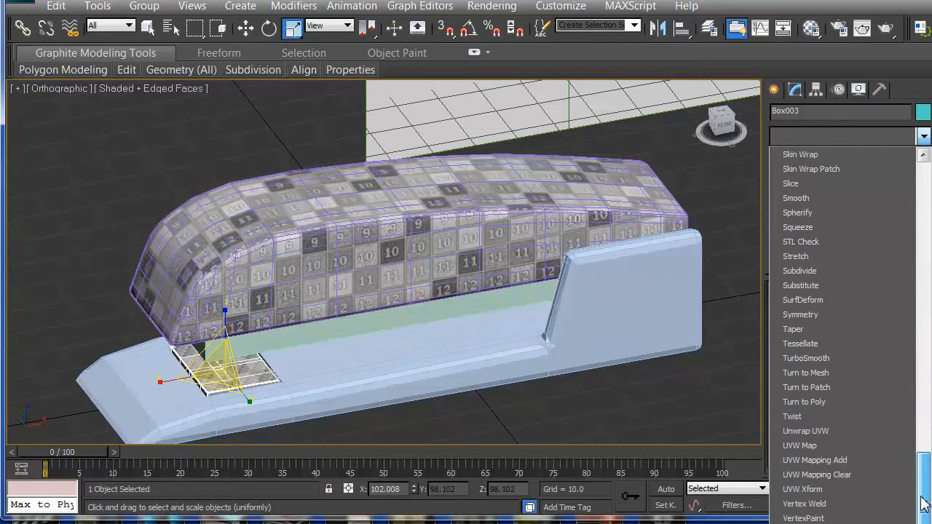
pyautogui.click(828, 430)
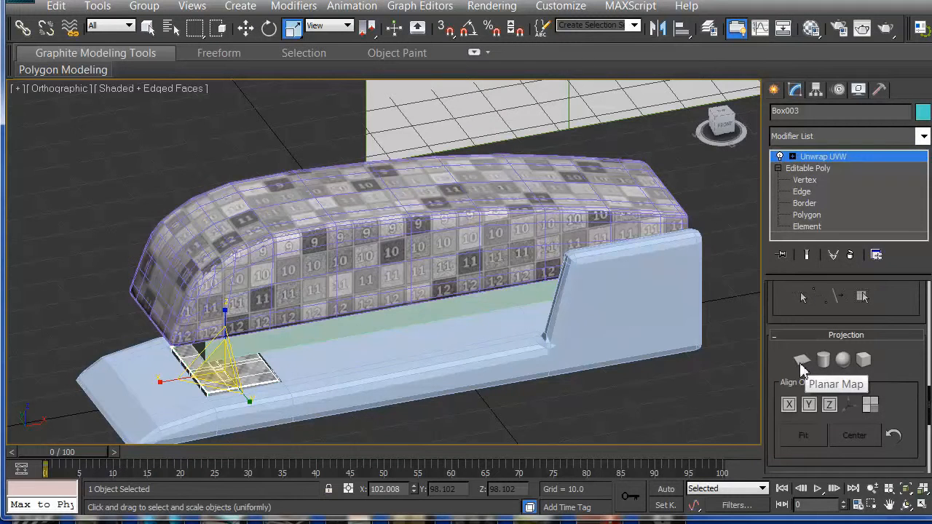
# Return to the four-viewport layout and reselect the small plate with the Move tool active.
pyautogui.hotkey('alt', 'w')
pyautogui.hotkey('alt', 'w')
pyautogui.hotkey('alt', 'w')
pyautogui.rightClick(120, 222)
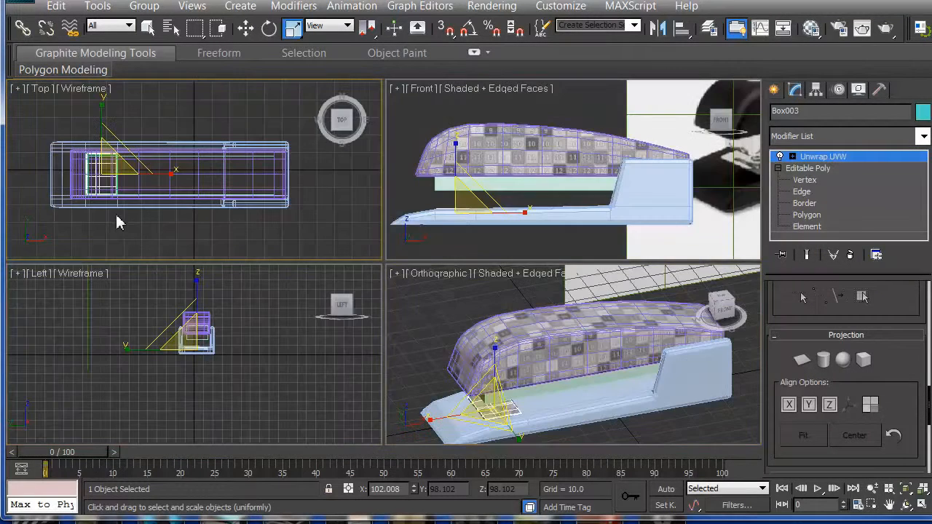
pyautogui.click(140, 245)
pyautogui.hotkey('alt', 'w')
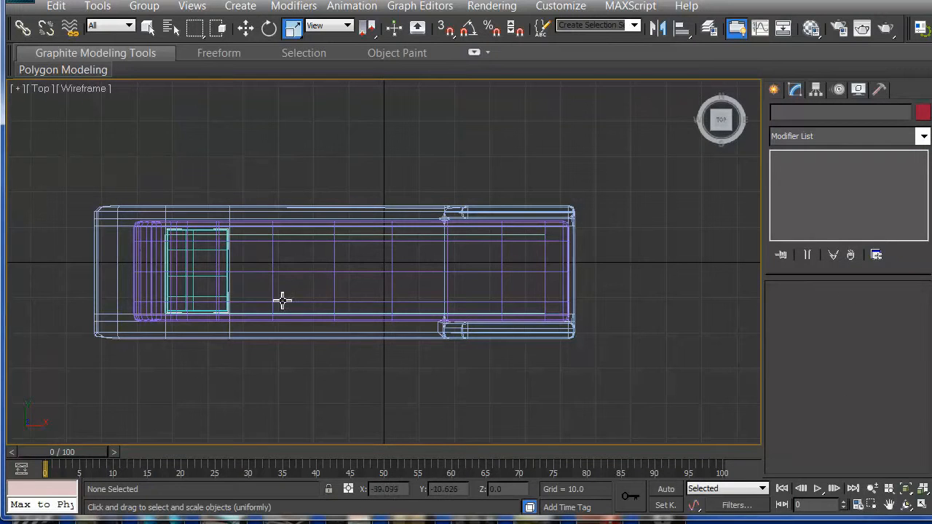
pyautogui.hotkey('alt', 'w')
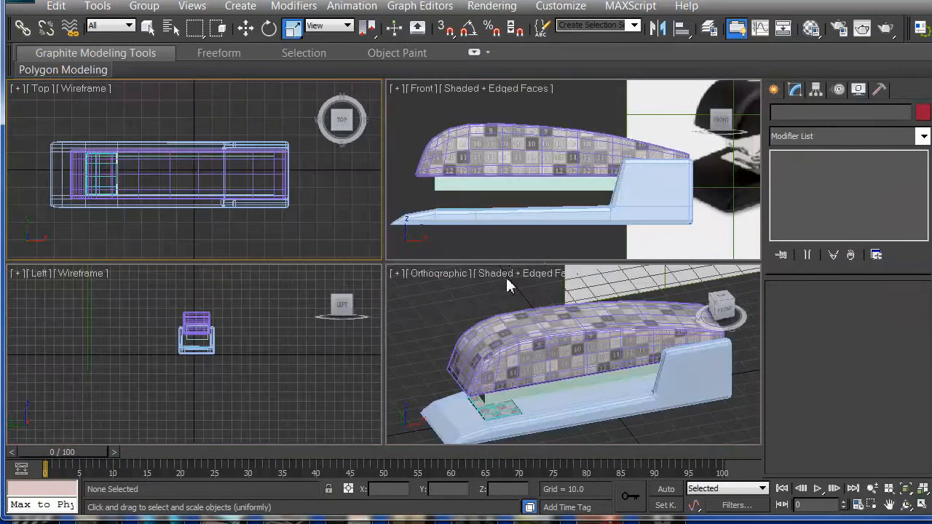
pyautogui.press('w')
pyautogui.click(497, 406)
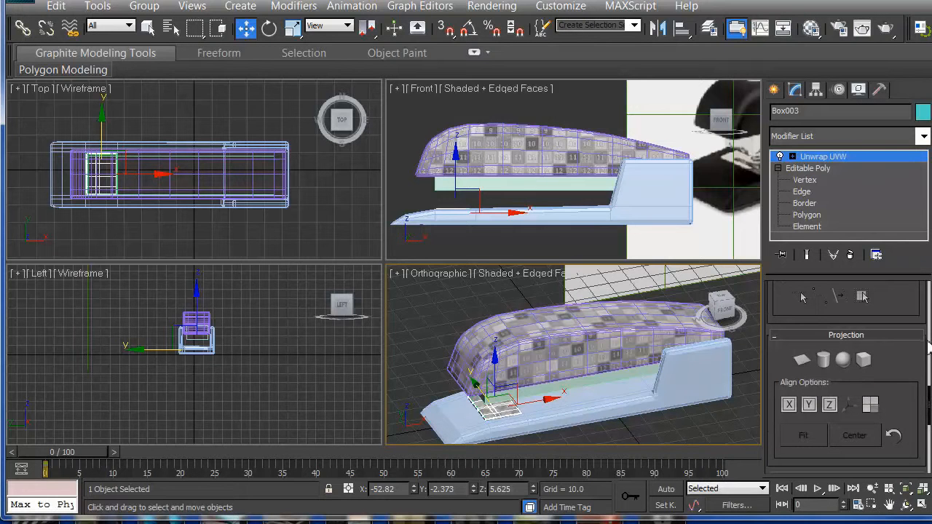
# Enter the Face level of the plate's Unwrap UVW modifier and select all of the plate's faces.
pyautogui.scroll(3, 929, 348)
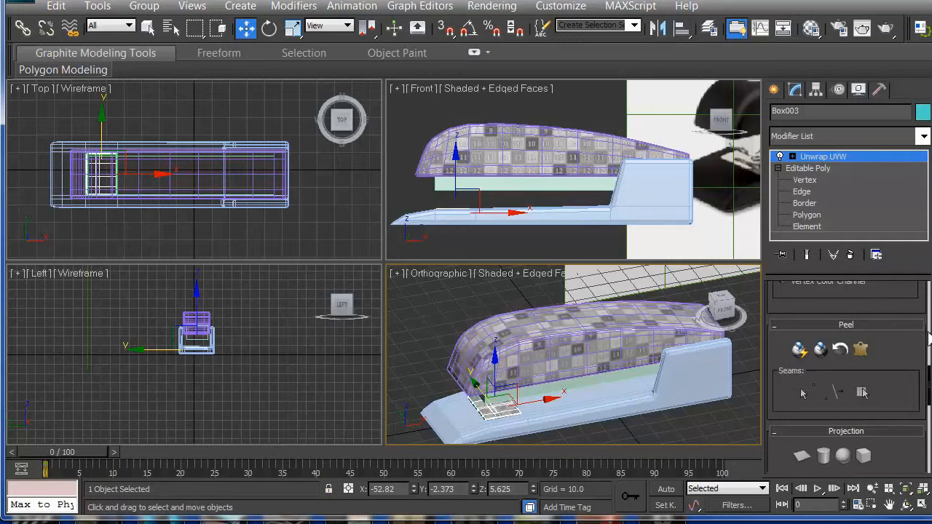
pyautogui.keyDown('alt'); pyautogui.moveTo(560, 349); pyautogui.dragTo(556, 371, button='middle'); pyautogui.keyUp('alt')
pyautogui.keyDown('alt'); pyautogui.moveTo(117, 255); pyautogui.dragTo(129, 209, button='middle'); pyautogui.keyUp('alt')
pyautogui.press('t')
pyautogui.moveTo(479, 217)
pyautogui.keyDown('alt'); pyautogui.mouseDown(button='middle')
pyautogui.moveTo(474, 246)
pyautogui.moveTo(484, 257)
pyautogui.mouseUp(button='middle'); pyautogui.keyUp('alt')
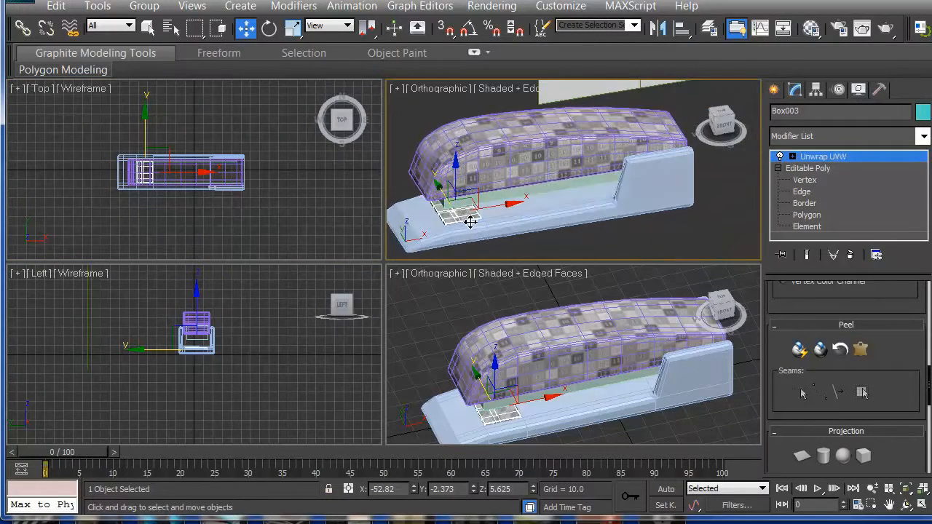
pyautogui.moveTo(930, 384); pyautogui.dragTo(931, 402)
pyautogui.scroll(10, 831, 323)
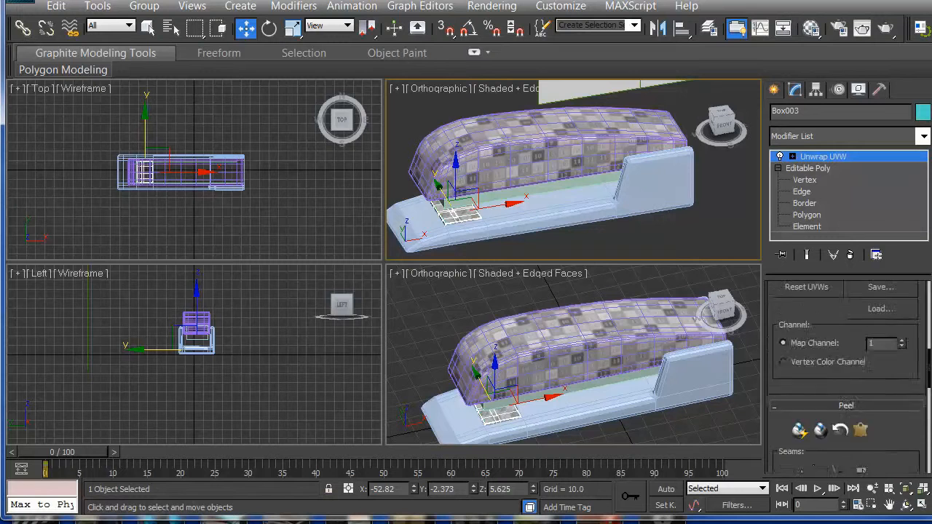
pyautogui.click(829, 316)
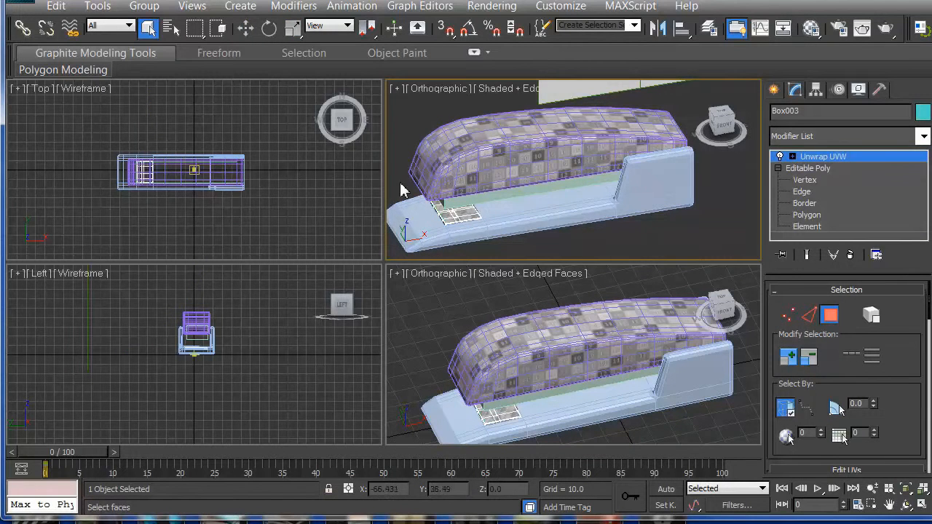
pyautogui.moveTo(402, 185); pyautogui.dragTo(492, 247)
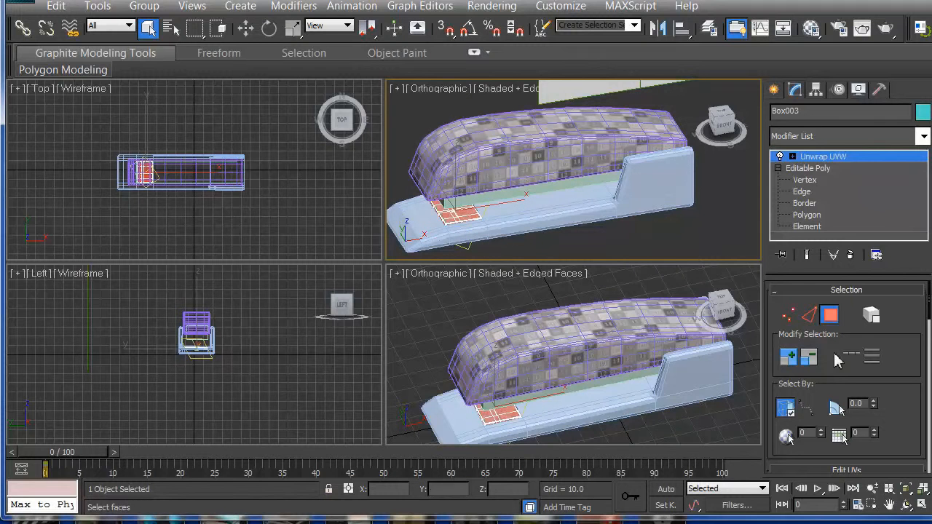
# Reselect all the plate's faces from the Top view and apply a Planar Map projection to them.
pyautogui.moveTo(923, 349); pyautogui.dragTo(909, 155)
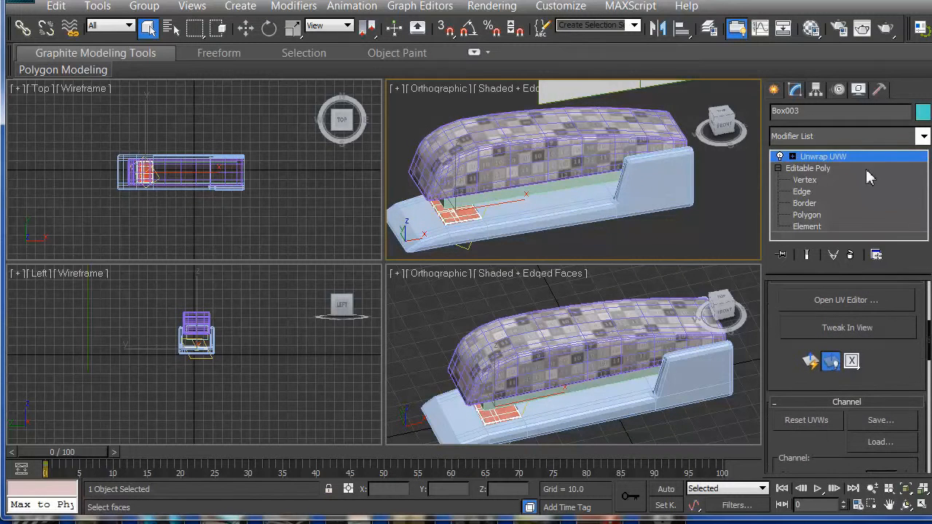
pyautogui.click(193, 123)
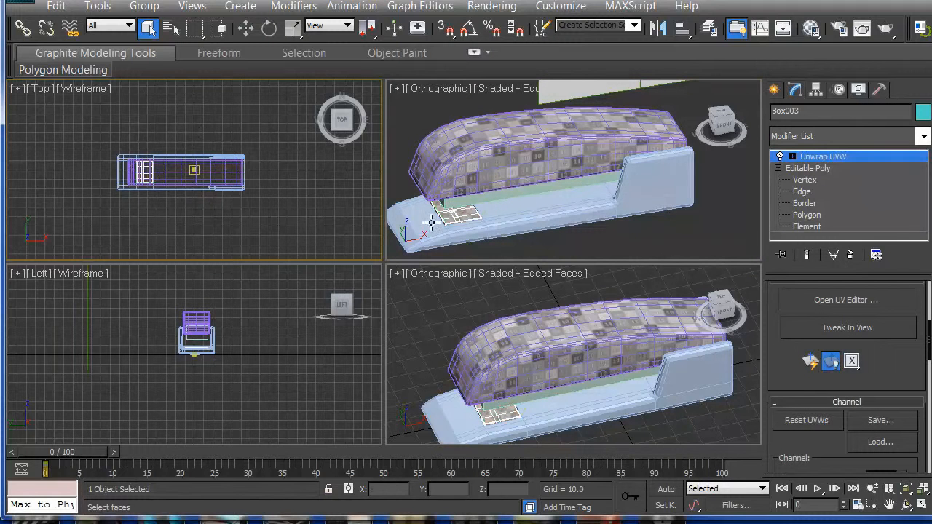
pyautogui.moveTo(159, 201); pyautogui.dragTo(159, 204)
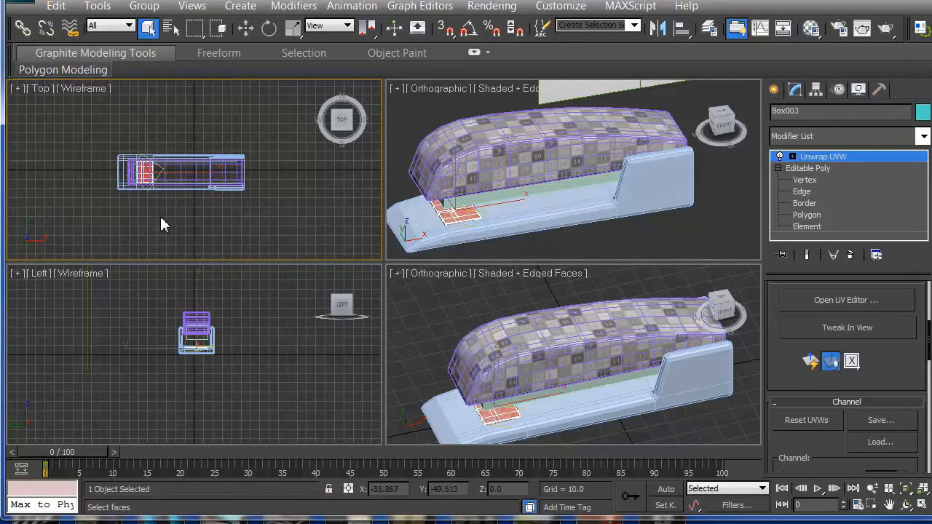
pyautogui.moveTo(930, 355); pyautogui.dragTo(930, 405)
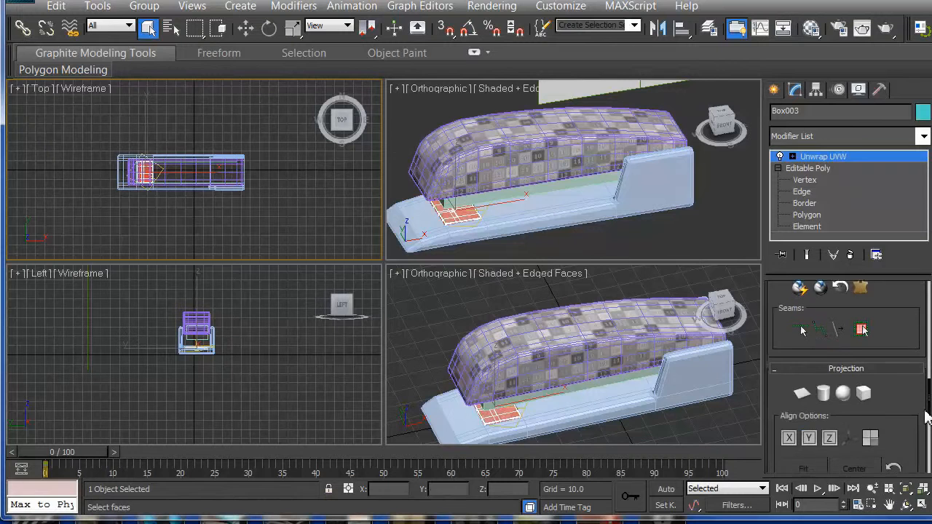
pyautogui.click(802, 383)
pyautogui.click(802, 383)
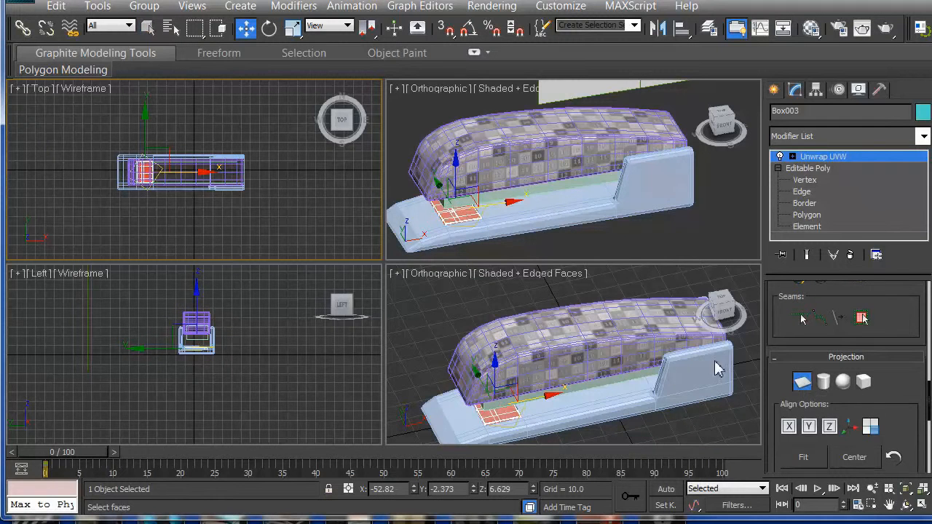
# Rotate the planar projection gizmo in a maximized Top view until its edges line up with the plate.
pyautogui.hotkey('alt', 'w')
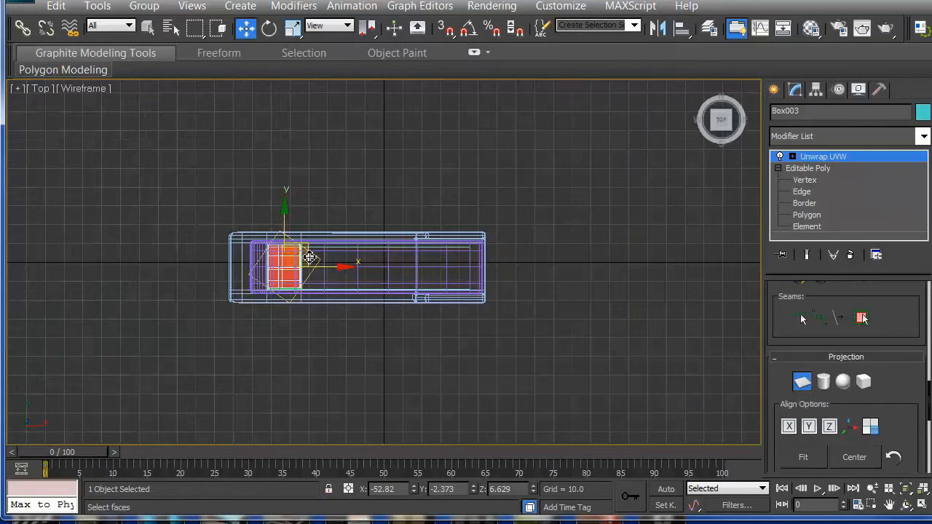
pyautogui.moveTo(336, 267)
pyautogui.keyDown('alt'); pyautogui.mouseDown(button='middle')
pyautogui.moveTo(362, 241)
pyautogui.moveTo(331, 256)
pyautogui.mouseUp(button='middle'); pyautogui.keyUp('alt')
pyautogui.press('t')
pyautogui.scroll(5, 333, 259)
pyautogui.press('e')
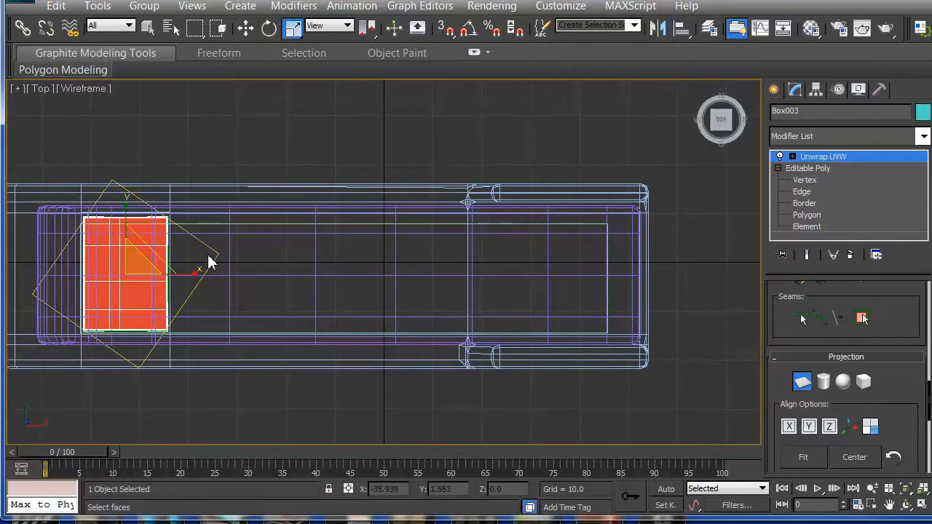
pyautogui.moveTo(179, 274); pyautogui.dragTo(179, 240)
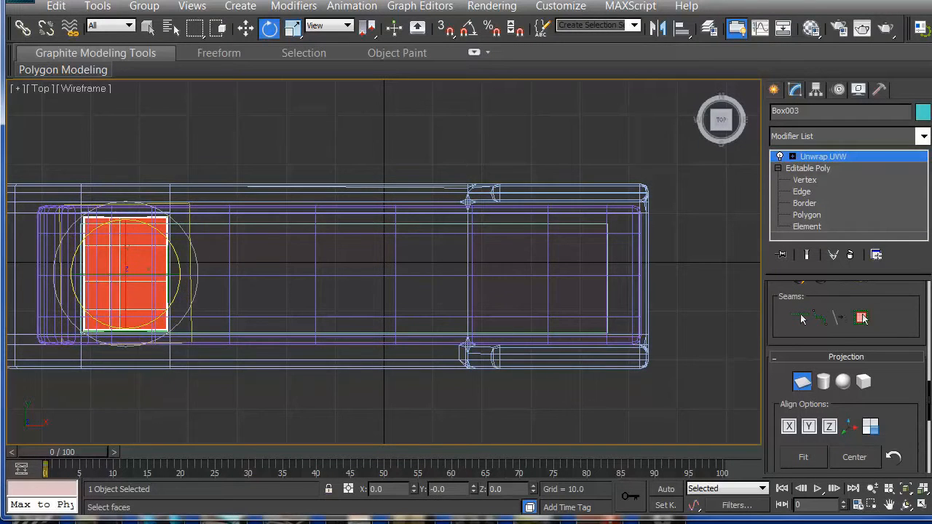
# Enlarge the planar projection gizmo uniformly well beyond the plate, and finish the Planar Map projection.
pyautogui.press('r')
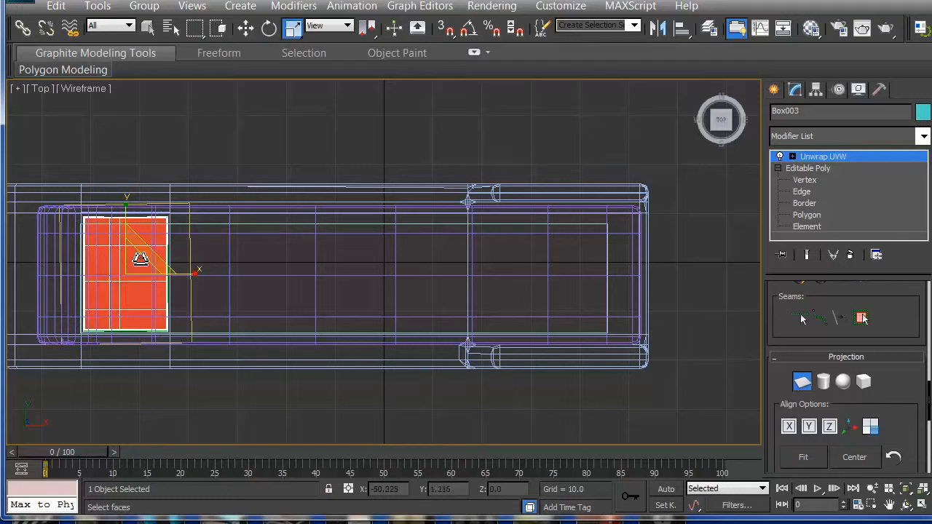
pyautogui.moveTo(138, 257); pyautogui.dragTo(227, 189)
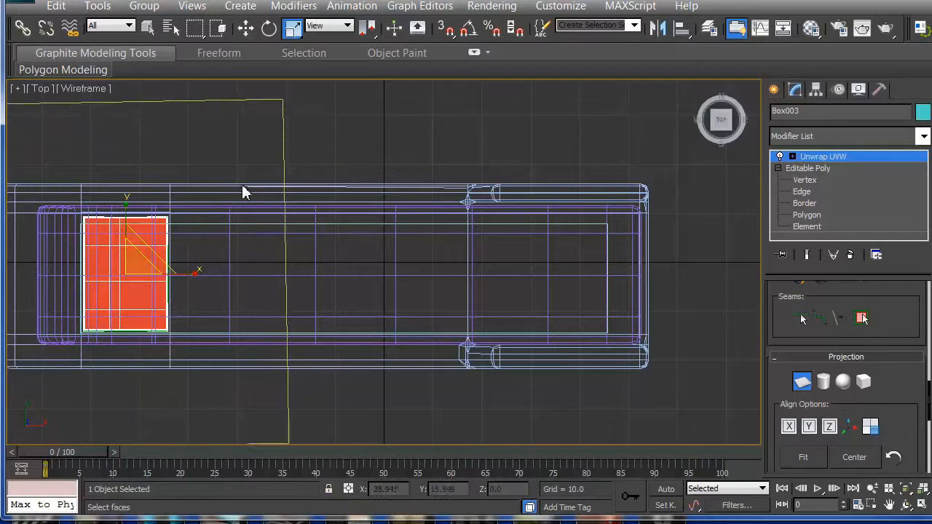
pyautogui.hotkey('alt', 'w')
pyautogui.keyDown('alt'); pyautogui.moveTo(547, 369); pyautogui.dragTo(521, 340, button='middle'); pyautogui.keyUp('alt')
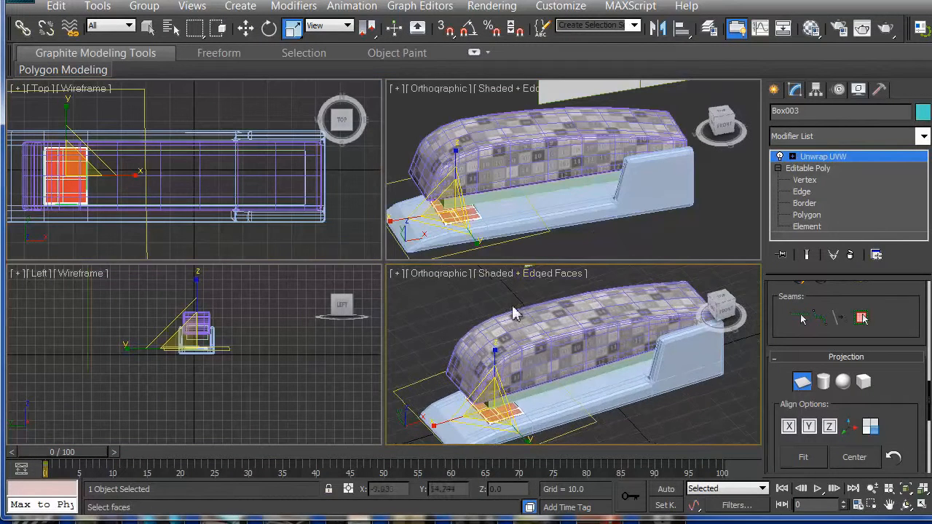
pyautogui.hotkey('alt', 'w')
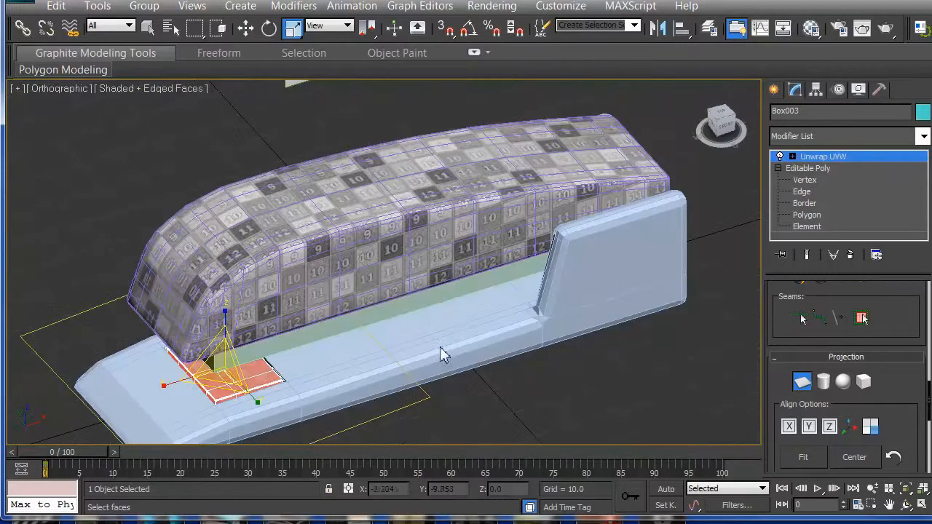
pyautogui.keyDown('alt'); pyautogui.moveTo(260, 402); pyautogui.dragTo(255, 400, button='middle'); pyautogui.keyUp('alt')
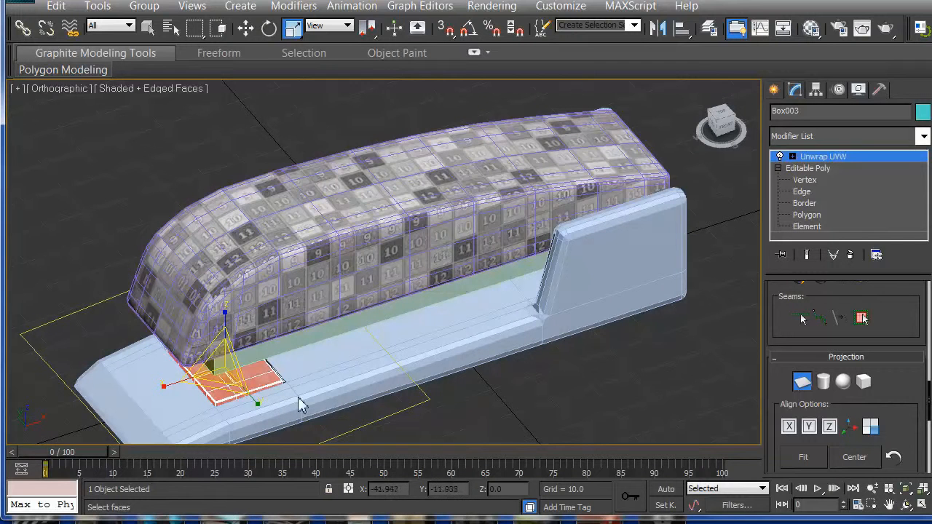
pyautogui.click(803, 381)
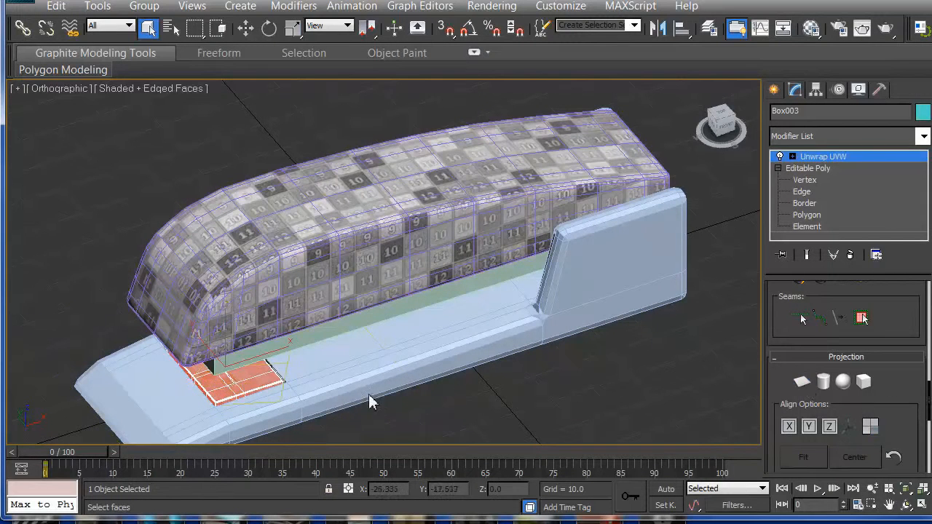
# Examine the tile pattern on the small plate from several angles, comparing it with the cover's tiles.
pyautogui.keyDown('alt'); pyautogui.moveTo(333, 410); pyautogui.dragTo(264, 386, button='middle'); pyautogui.keyUp('alt')
pyautogui.click(266, 386)
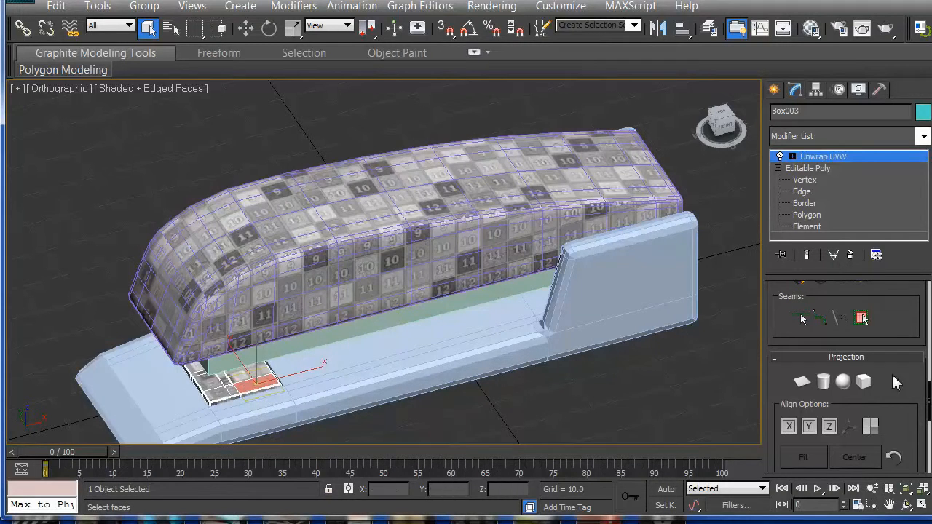
pyautogui.moveTo(930, 403); pyautogui.dragTo(930, 300)
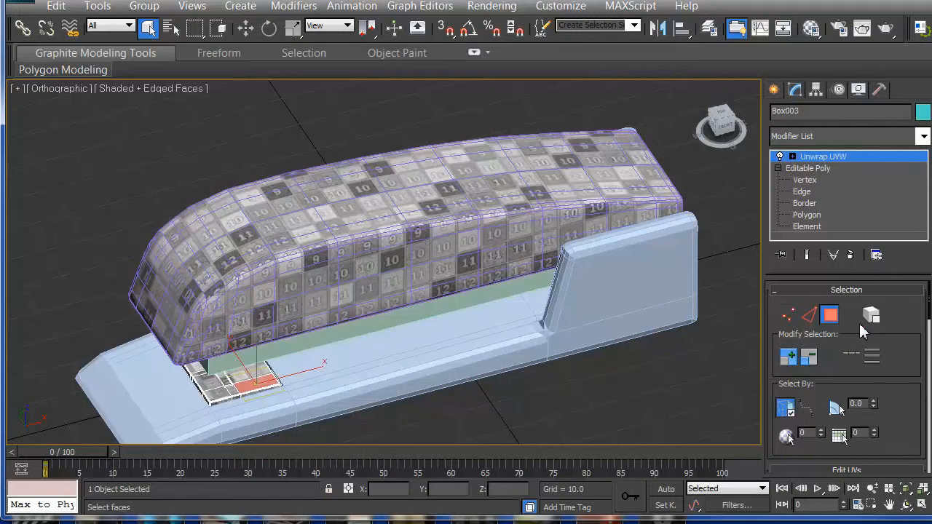
pyautogui.click(341, 417)
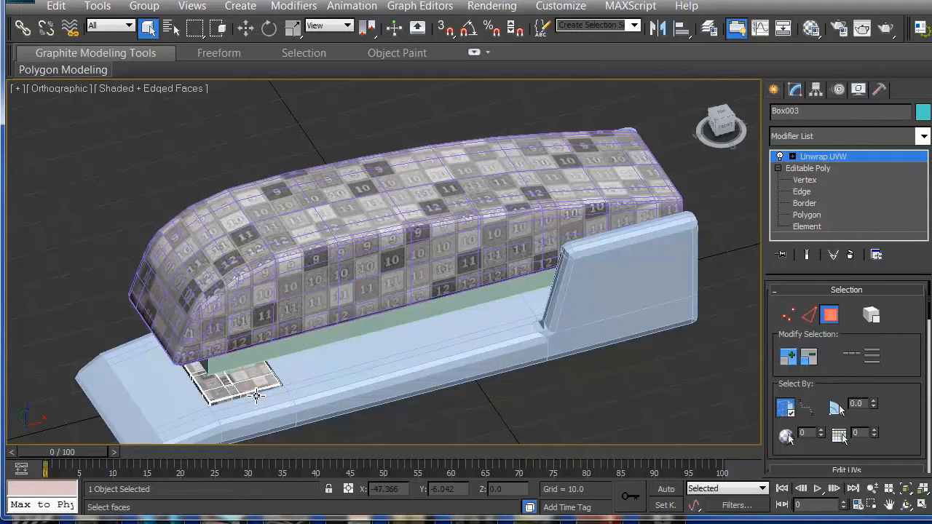
pyautogui.keyDown('alt'); pyautogui.moveTo(320, 378); pyautogui.dragTo(343, 323, button='middle'); pyautogui.keyUp('alt')
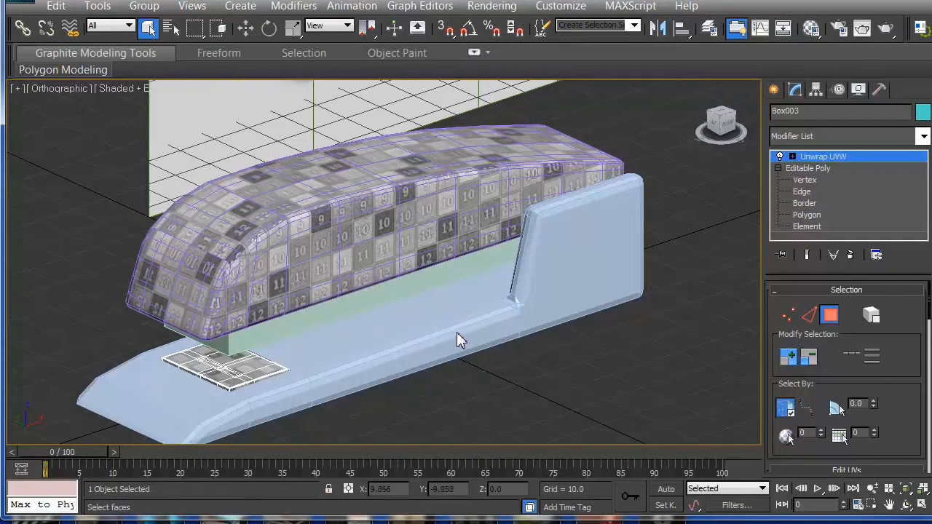
pyautogui.keyDown('alt'); pyautogui.moveTo(460, 334); pyautogui.dragTo(471, 323, button='middle'); pyautogui.keyUp('alt')
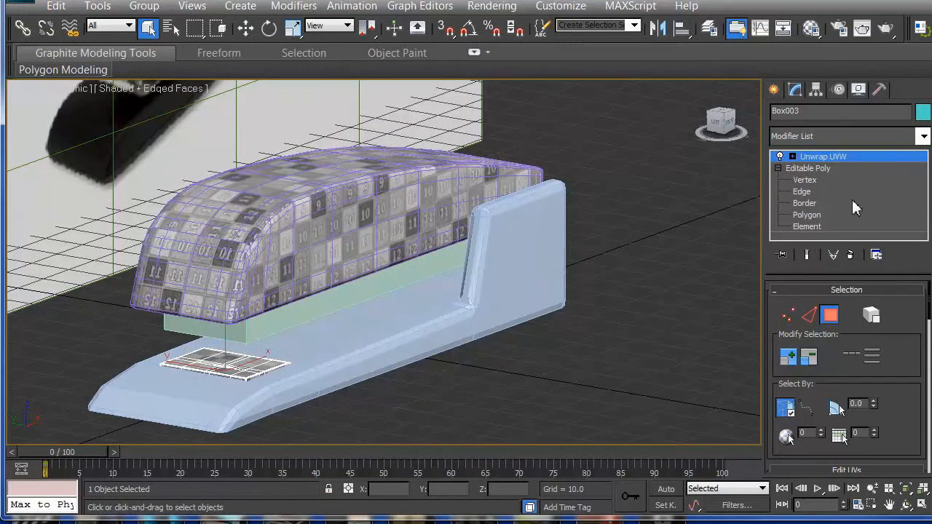
# Leave the plate's sub-object editing and select the stapler's base.
pyautogui.click(801, 203)
pyautogui.click(548, 303)
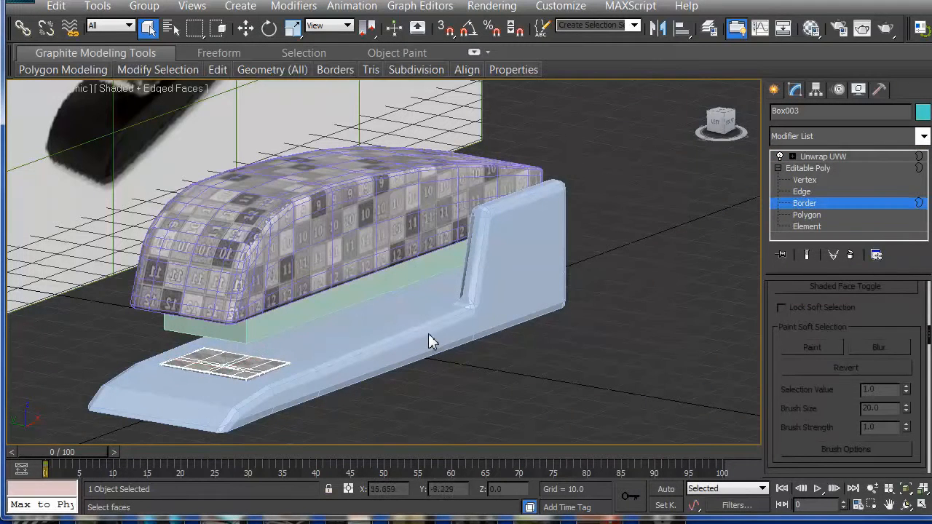
pyautogui.click(830, 170)
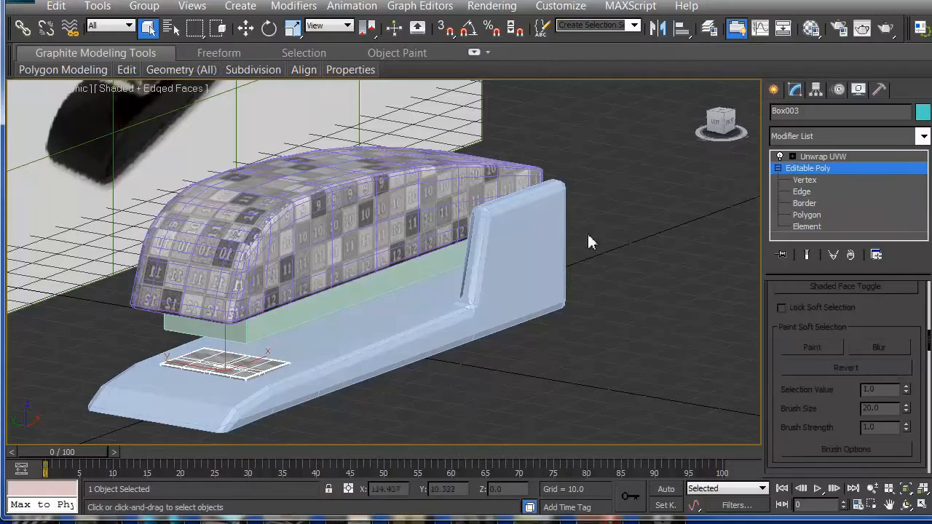
pyautogui.click(439, 312)
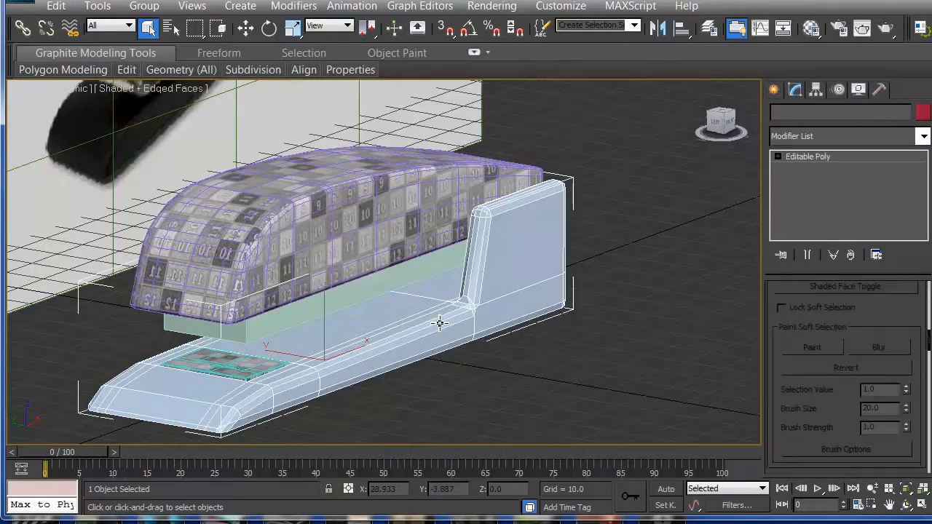
pyautogui.keyDown('alt'); pyautogui.moveTo(469, 318); pyautogui.dragTo(594, 301, button='middle'); pyautogui.keyUp('alt')
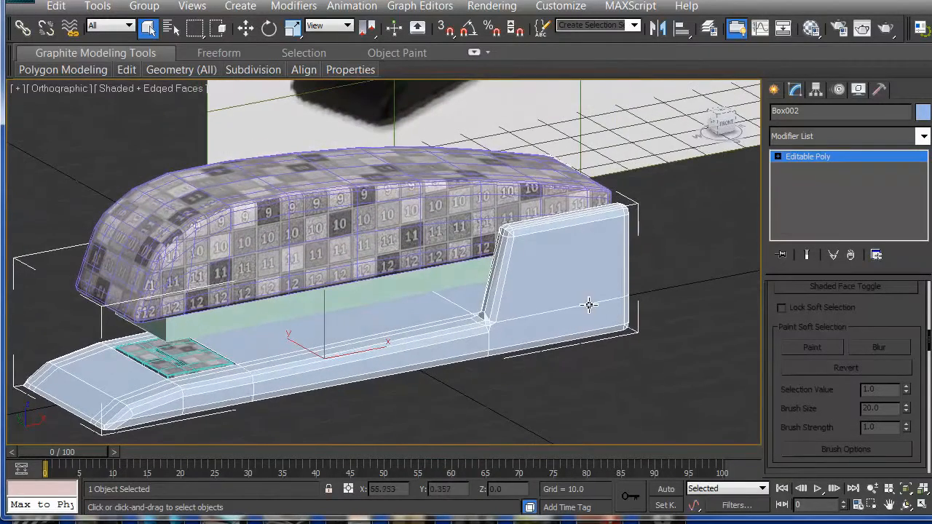
# Select the long box under the cover and assign it the tiled-bitmap material 02 - Default.
pyautogui.keyDown('alt'); pyautogui.moveTo(534, 161); pyautogui.dragTo(470, 193, button='middle'); pyautogui.keyUp('alt')
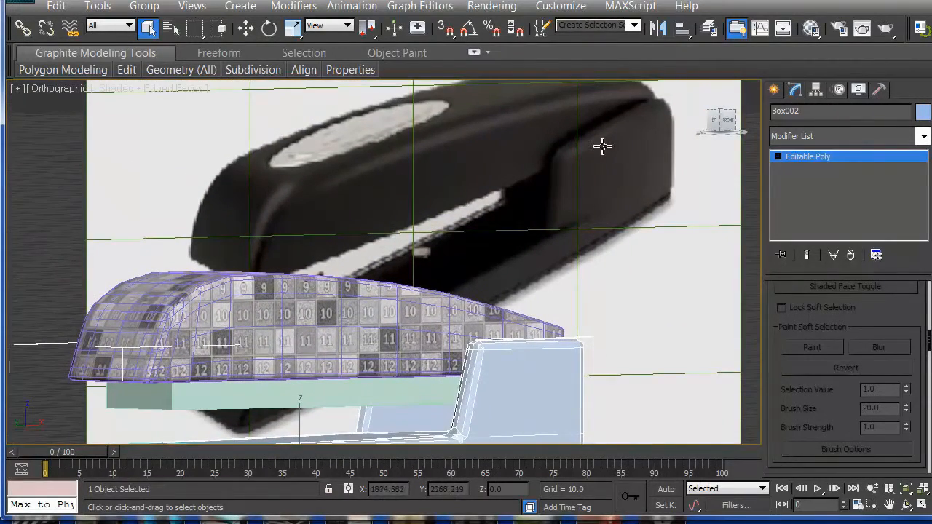
pyautogui.keyDown('alt'); pyautogui.moveTo(565, 209); pyautogui.dragTo(543, 162, button='middle'); pyautogui.keyUp('alt')
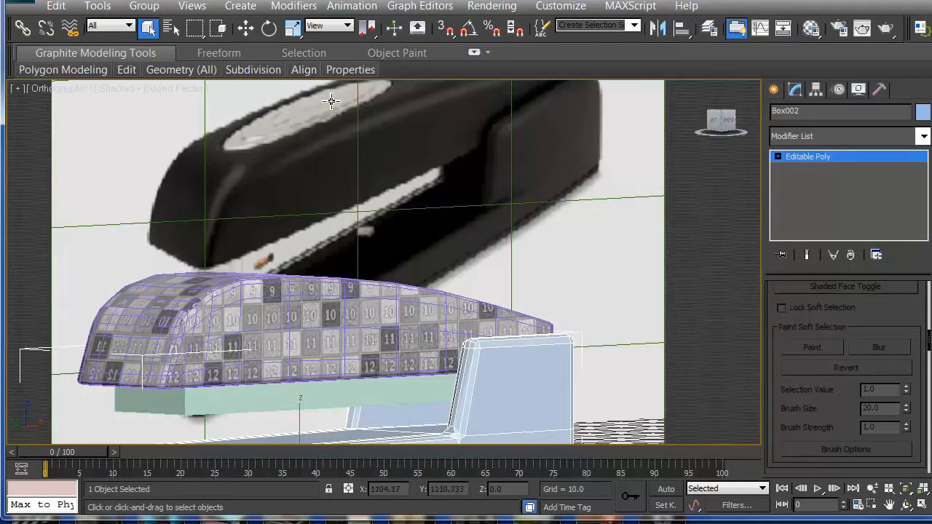
pyautogui.keyDown('alt'); pyautogui.moveTo(292, 290); pyautogui.dragTo(244, 342, button='middle'); pyautogui.keyUp('alt')
pyautogui.keyDown('alt'); pyautogui.moveTo(333, 323); pyautogui.dragTo(406, 172, button='middle'); pyautogui.keyUp('alt')
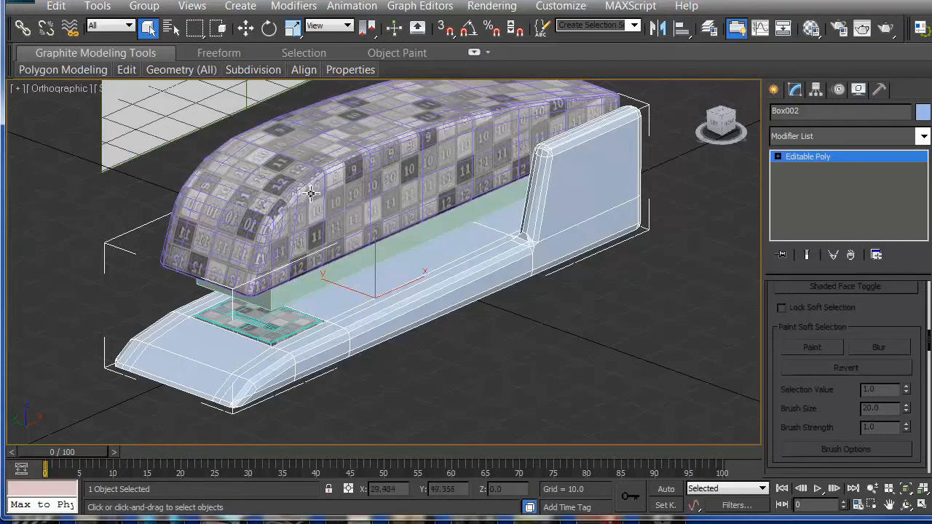
pyautogui.keyDown('alt'); pyautogui.moveTo(397, 253); pyautogui.dragTo(421, 240, button='middle'); pyautogui.keyUp('alt')
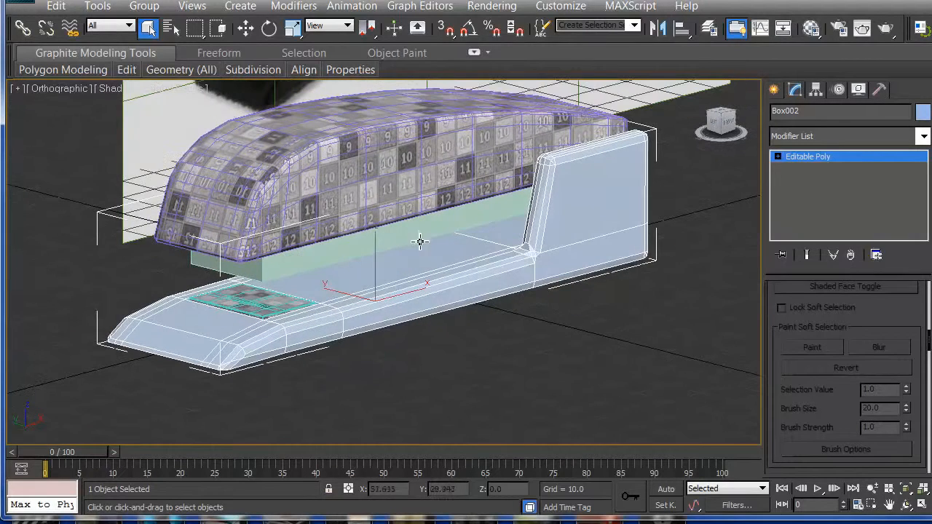
pyautogui.click(420, 239)
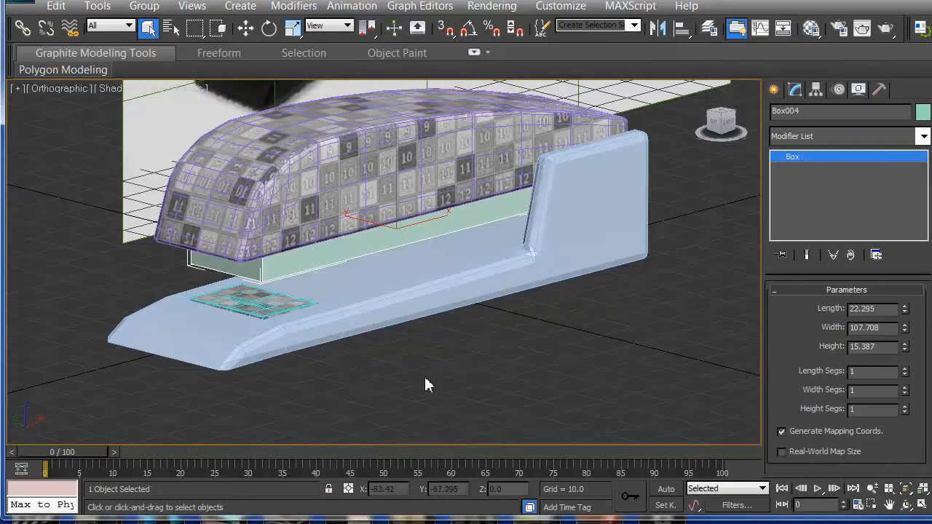
pyautogui.press('m')
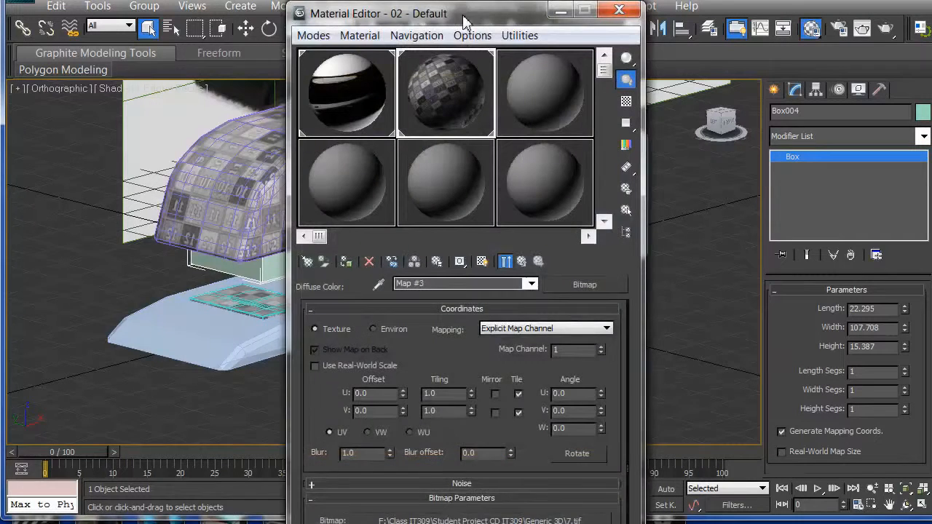
pyautogui.moveTo(464, 18); pyautogui.dragTo(135, 112)
pyautogui.press('z')
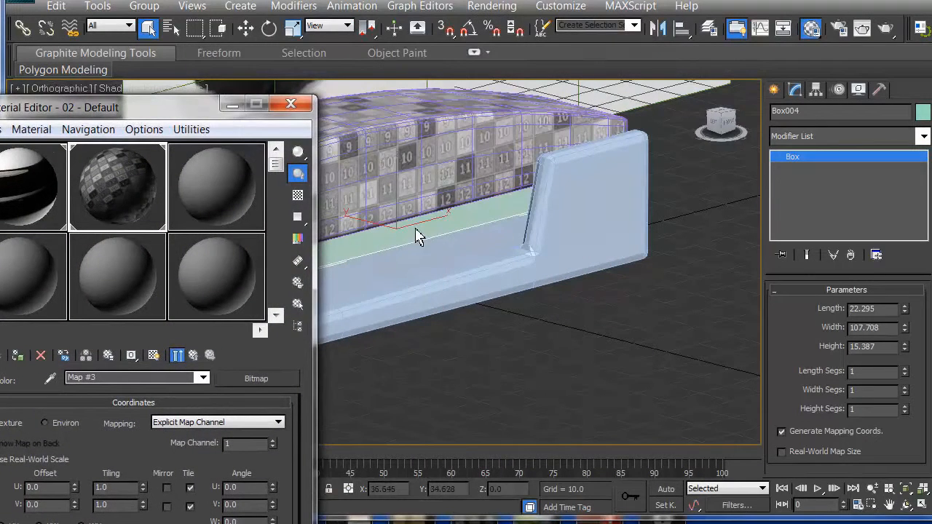
pyautogui.moveTo(431, 232); pyautogui.dragTo(432, 233)
pyautogui.click(293, 104)
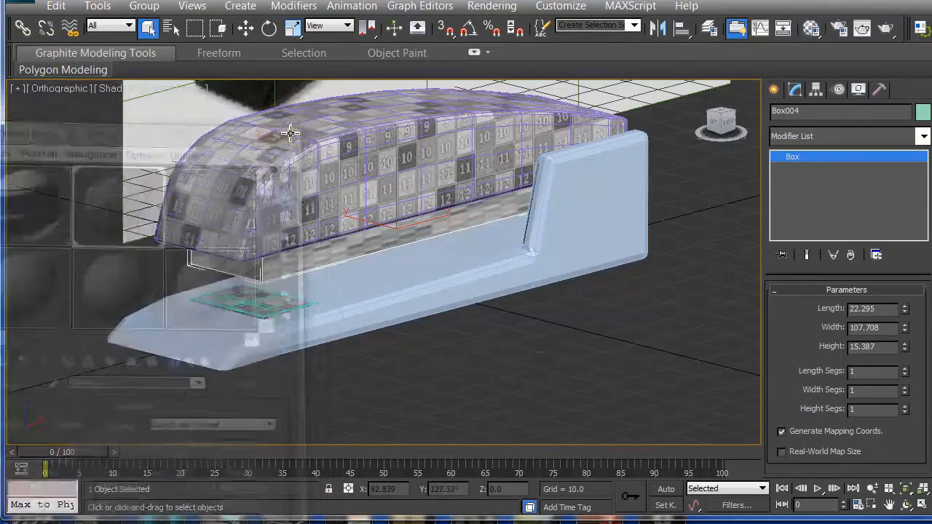
# Add a UVW Map modifier to the long box and set its mapping type to Box.
pyautogui.keyDown('alt'); pyautogui.moveTo(523, 321); pyautogui.dragTo(519, 290, button='middle'); pyautogui.keyUp('alt')
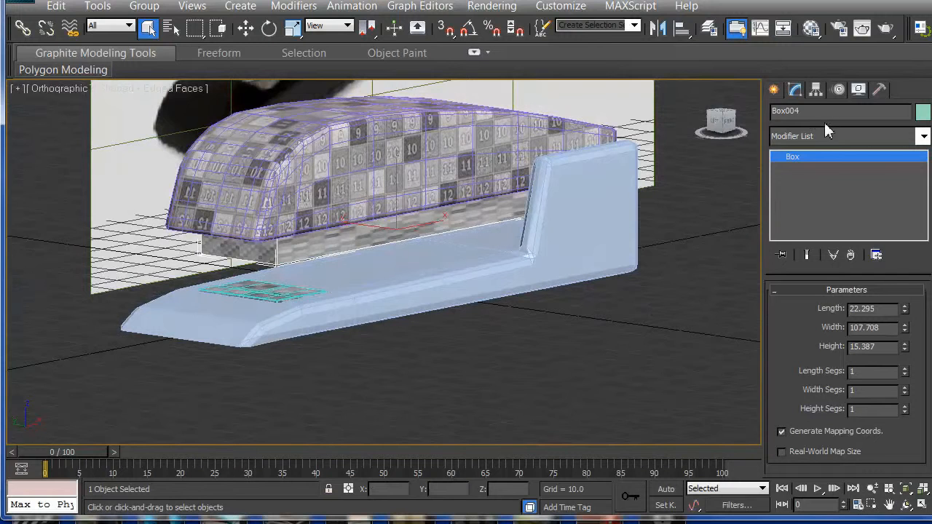
pyautogui.click(924, 137)
pyautogui.moveTo(923, 226); pyautogui.dragTo(903, 523)
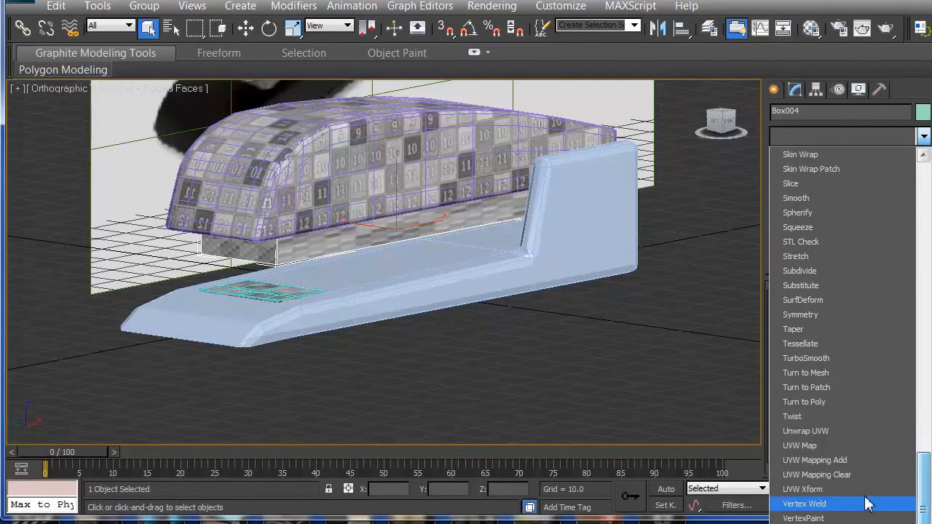
pyautogui.click(801, 446)
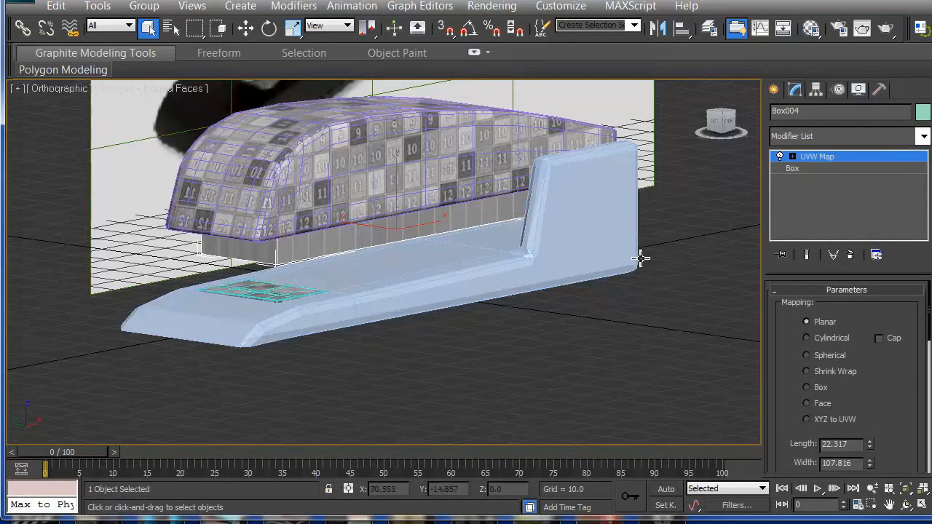
pyautogui.click(808, 388)
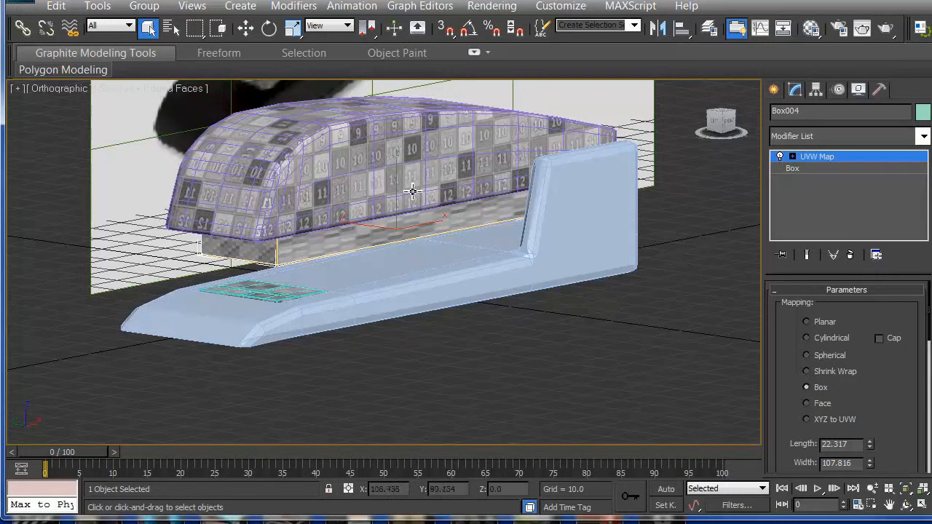
pyautogui.press('r')
pyautogui.moveTo(395, 179); pyautogui.dragTo(399, 78)
pyautogui.hotkey('ctrl', 'z')
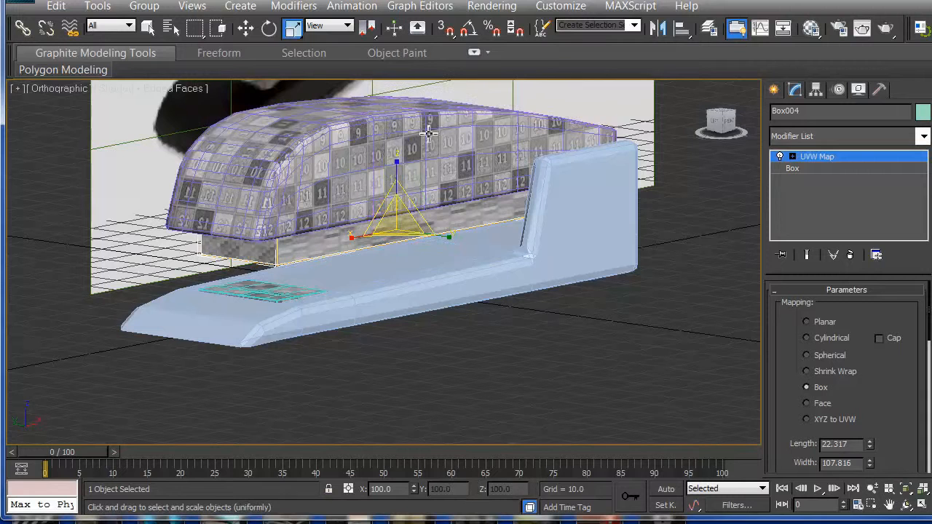
# Enlarge the UVW Map gizmo vertically and horizontally well beyond the long box so its tiles approach the cover's tile size.
pyautogui.click(815, 169)
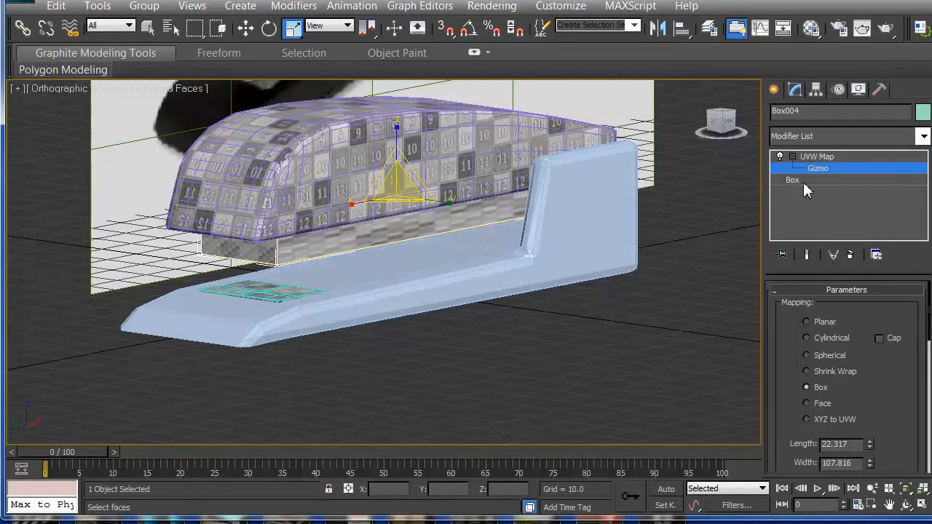
pyautogui.moveTo(401, 127); pyautogui.dragTo(501, 445)
pyautogui.keyDown('alt'); pyautogui.moveTo(367, 208); pyautogui.dragTo(434, 229, button='middle'); pyautogui.keyUp('alt')
pyautogui.moveTo(470, 192); pyautogui.dragTo(684, 221)
pyautogui.keyDown('alt'); pyautogui.moveTo(436, 229); pyautogui.dragTo(406, 144, button='middle'); pyautogui.keyUp('alt')
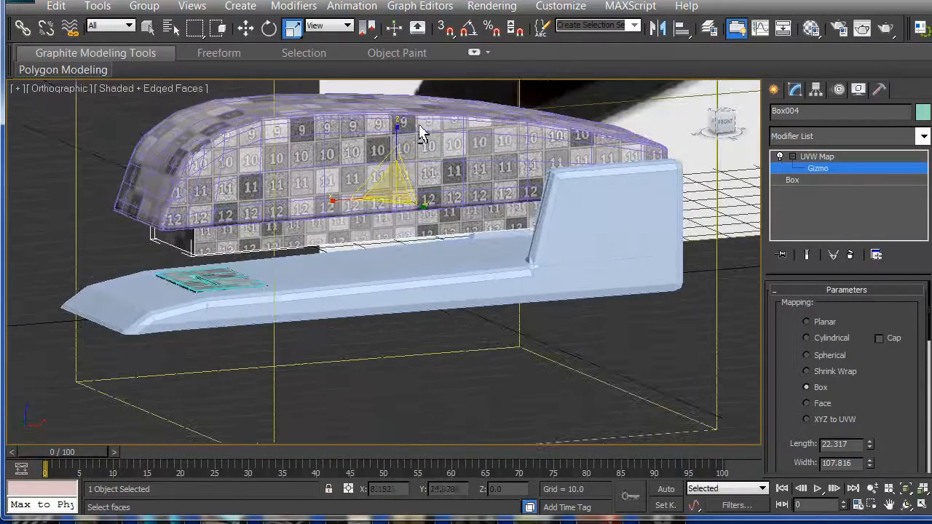
# Fine-tune the mapping gizmo's vertical scale, leave gizmo editing, and deselect the long box.
pyautogui.moveTo(401, 105); pyautogui.dragTo(399, 104)
pyautogui.keyDown('alt'); pyautogui.moveTo(396, 175); pyautogui.dragTo(417, 175, button='middle'); pyautogui.keyUp('alt')
pyautogui.keyDown('alt'); pyautogui.moveTo(429, 200); pyautogui.dragTo(422, 198, button='middle'); pyautogui.keyUp('alt')
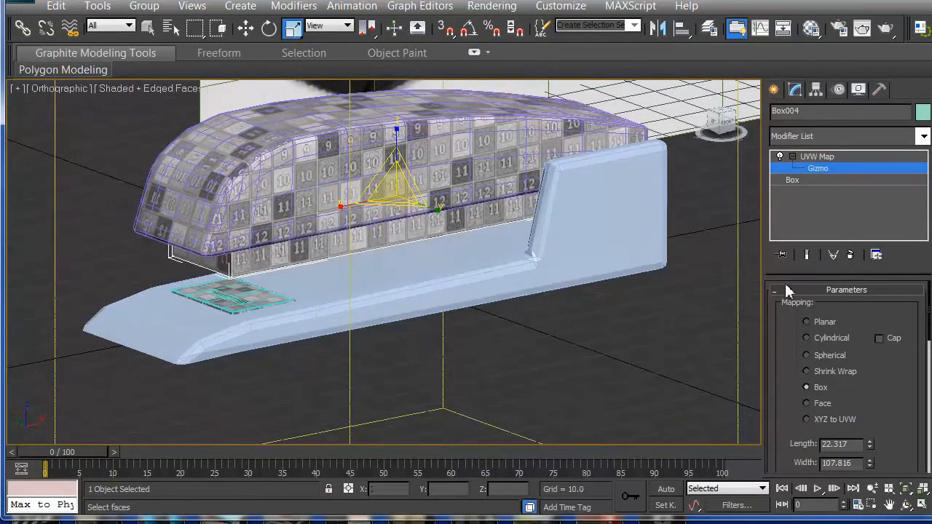
pyautogui.click(823, 168)
pyautogui.click(750, 237)
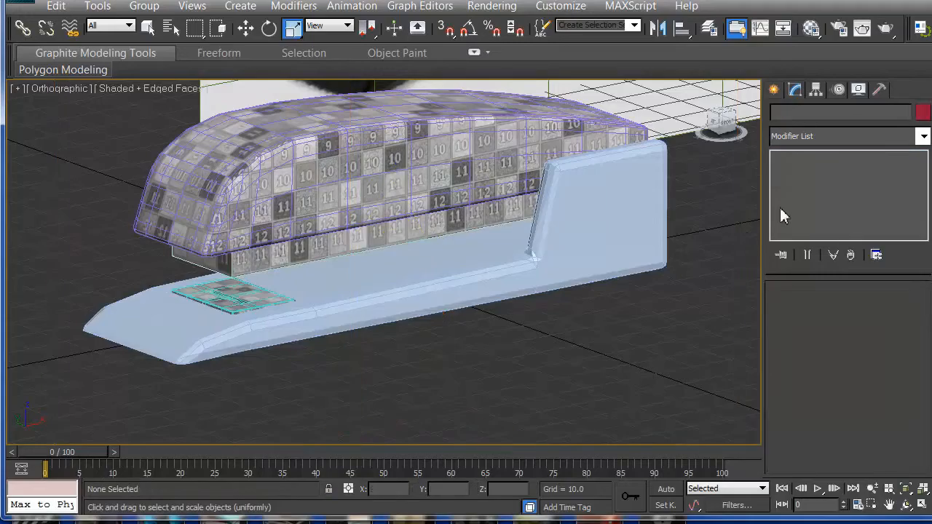